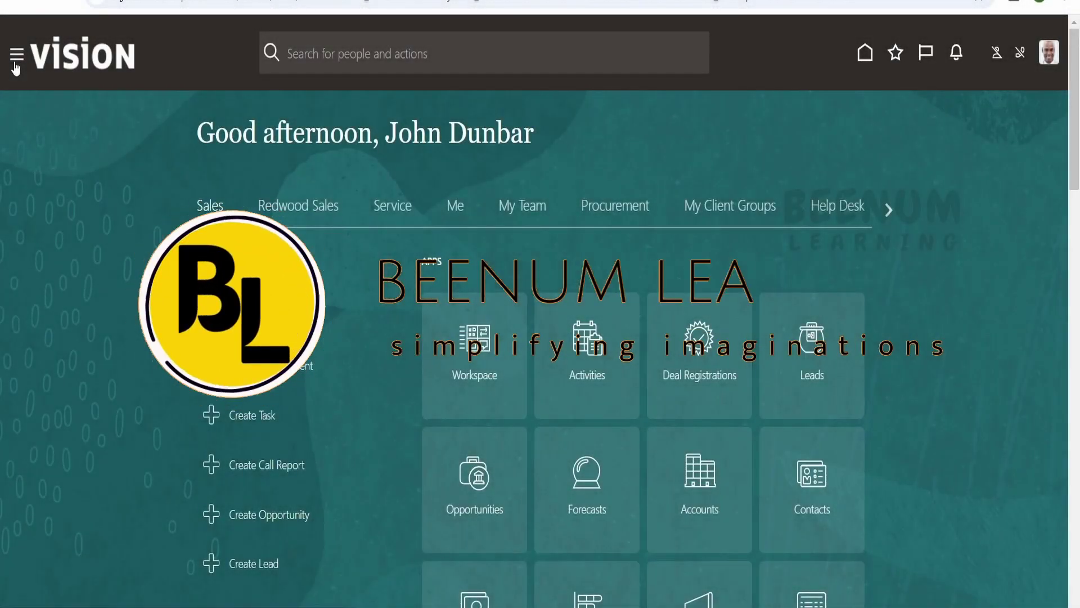
Display the Navigator's Configuration group with its Sandboxes and Structure work areas.
{"action": "left_click", "coordinate": [17, 63]}
{"action": "scroll", "coordinate": [118, 147], "scroll_direction": "down", "scroll_amount": 15}
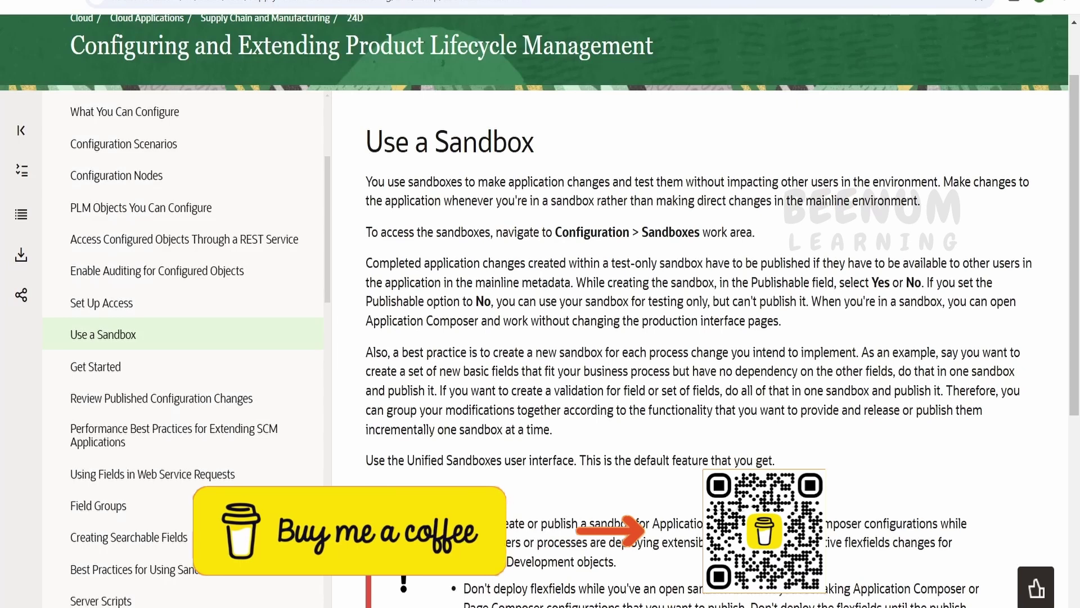
{"action": "scroll", "coordinate": [386, 155], "scroll_direction": "up", "scroll_amount": 2}
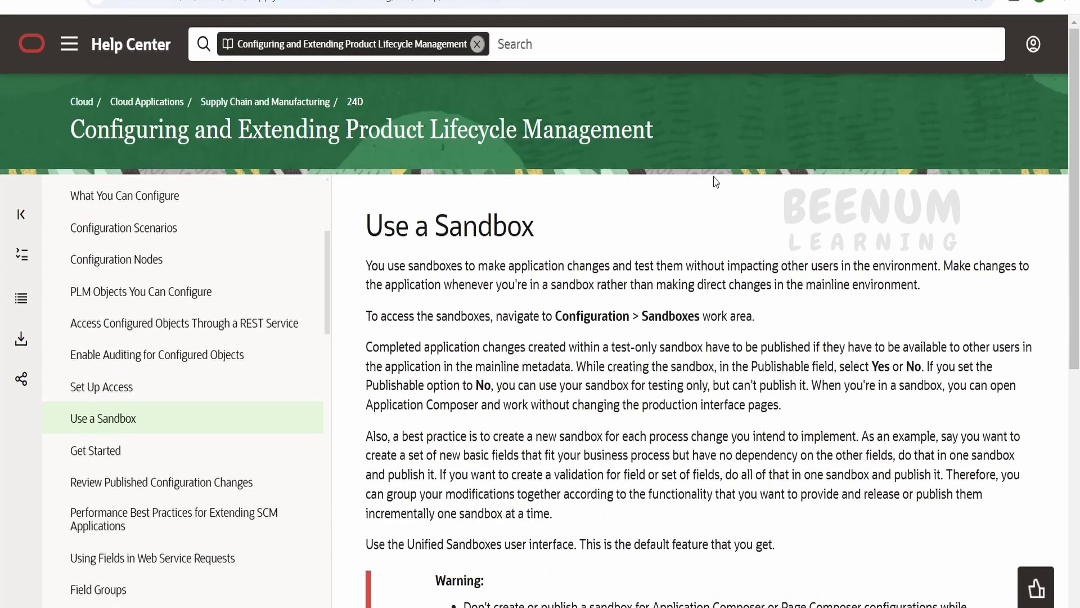
{"action": "left_click_drag", "start_coordinate": [372, 258], "coordinate": [923, 287]}
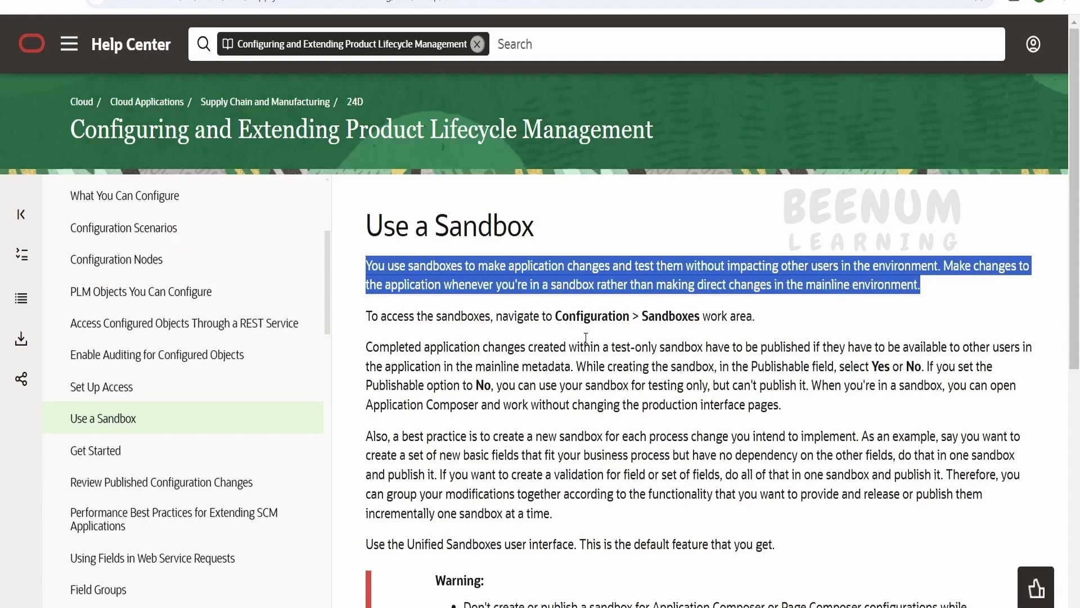
Highlight the flexfield Warning and the sandbox best-practice paragraph on the help page.
{"action": "scroll", "coordinate": [586, 338], "scroll_direction": "down", "scroll_amount": 5}
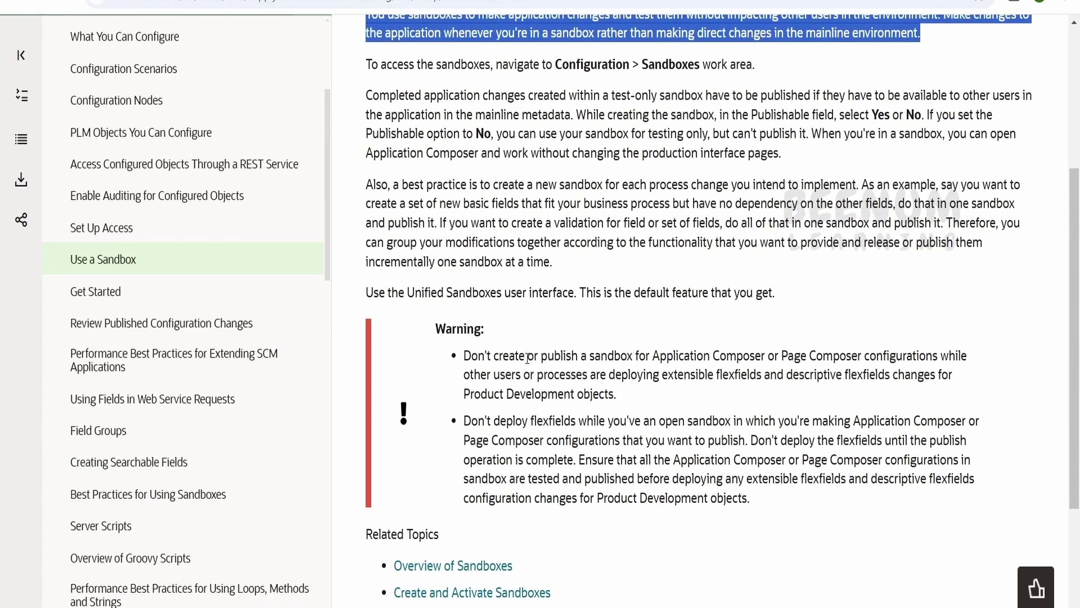
{"action": "left_click_drag", "start_coordinate": [430, 340], "coordinate": [775, 479]}
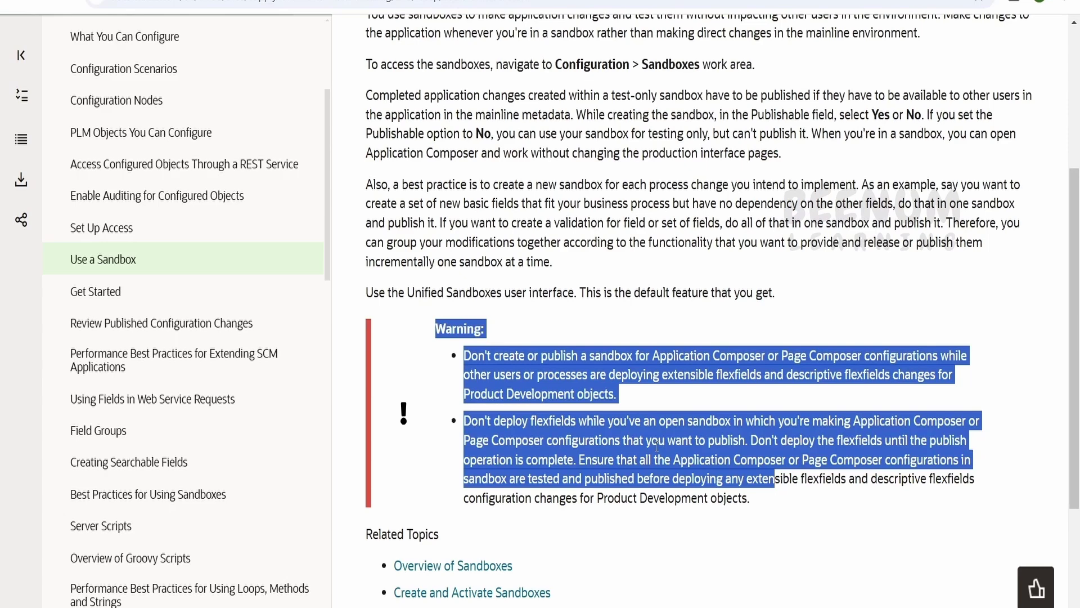
{"action": "left_click_drag", "start_coordinate": [366, 186], "coordinate": [942, 224]}
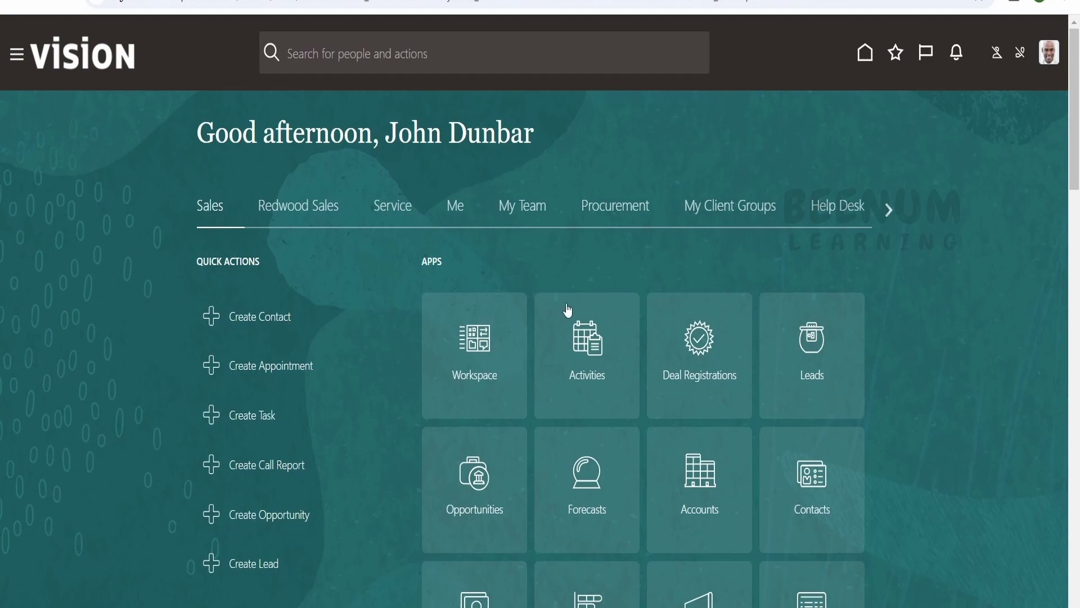
Show the Me group's apps on the home page and find Purchase Requisitions.
{"action": "left_click", "coordinate": [455, 211]}
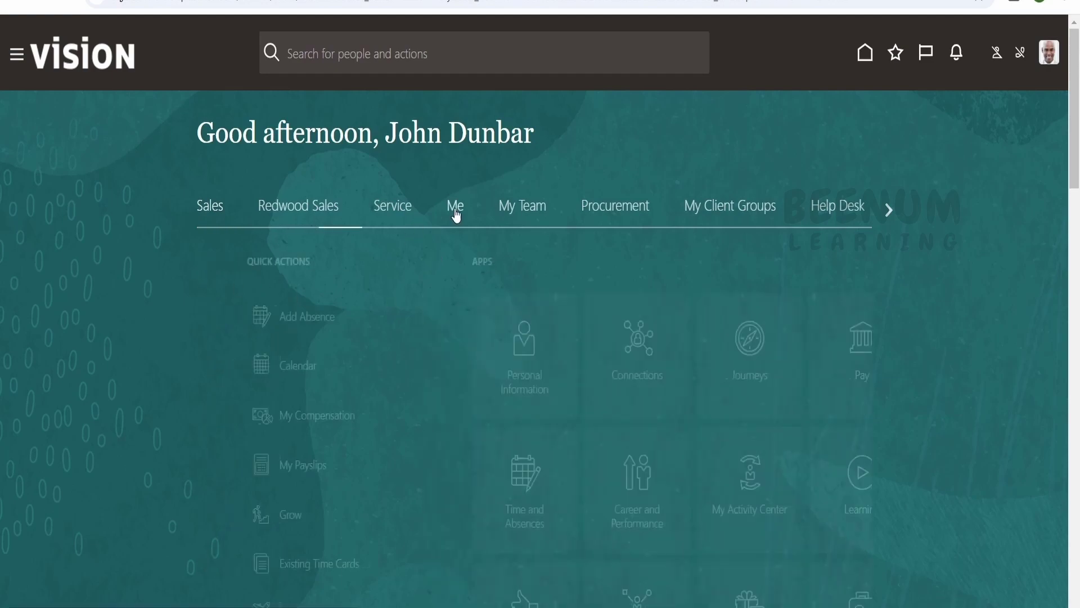
{"action": "scroll", "coordinate": [470, 266], "scroll_direction": "down", "scroll_amount": 9}
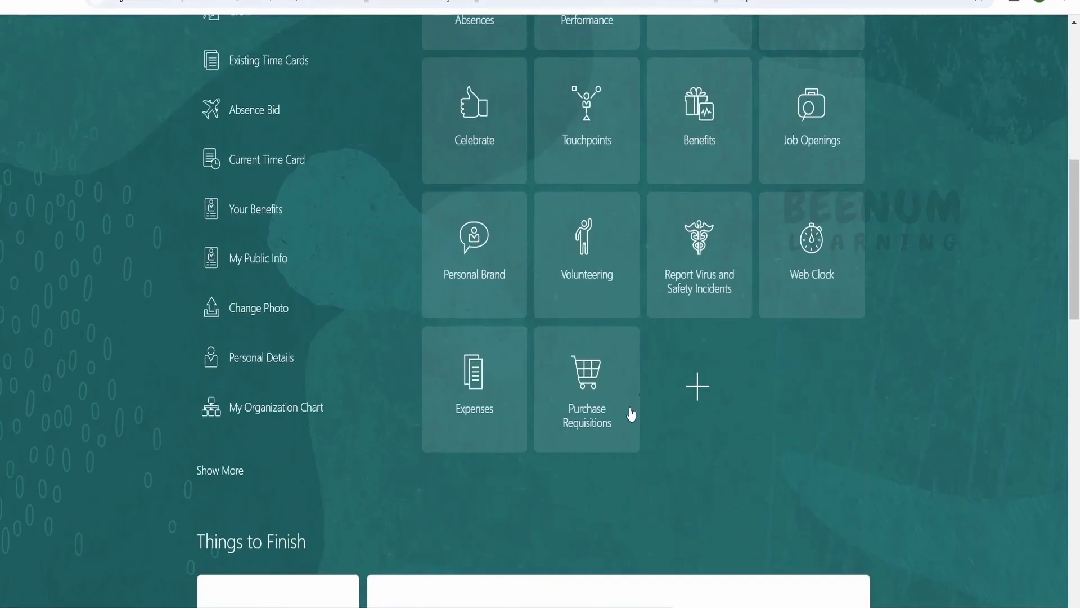
{"action": "scroll", "coordinate": [500, 191], "scroll_direction": "up", "scroll_amount": 6}
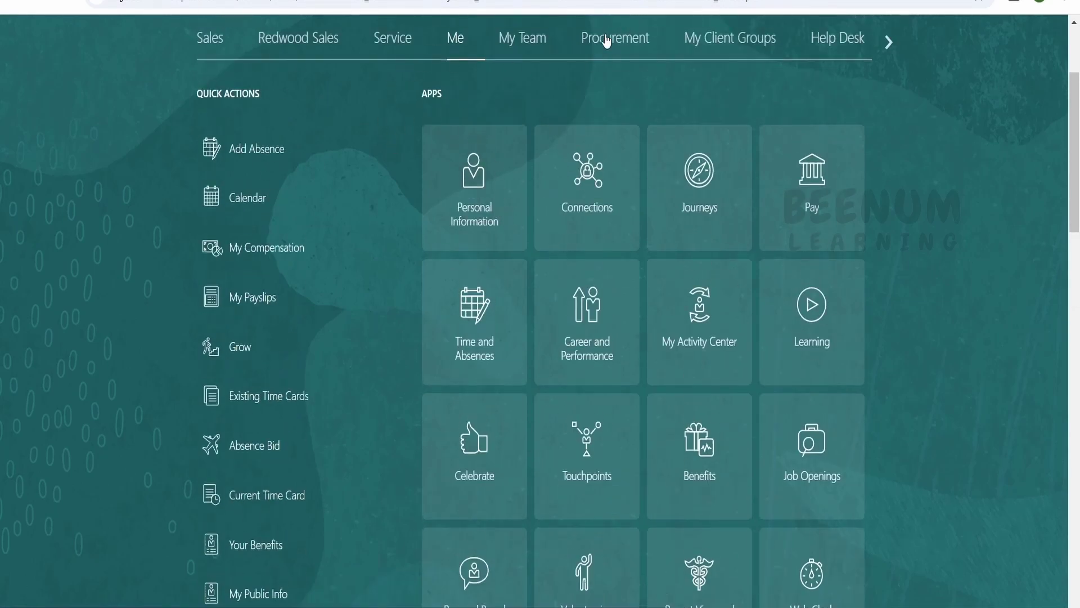
{"action": "scroll", "coordinate": [618, 197], "scroll_direction": "up", "scroll_amount": 1}
{"action": "scroll", "coordinate": [585, 241], "scroll_direction": "down", "scroll_amount": 4}
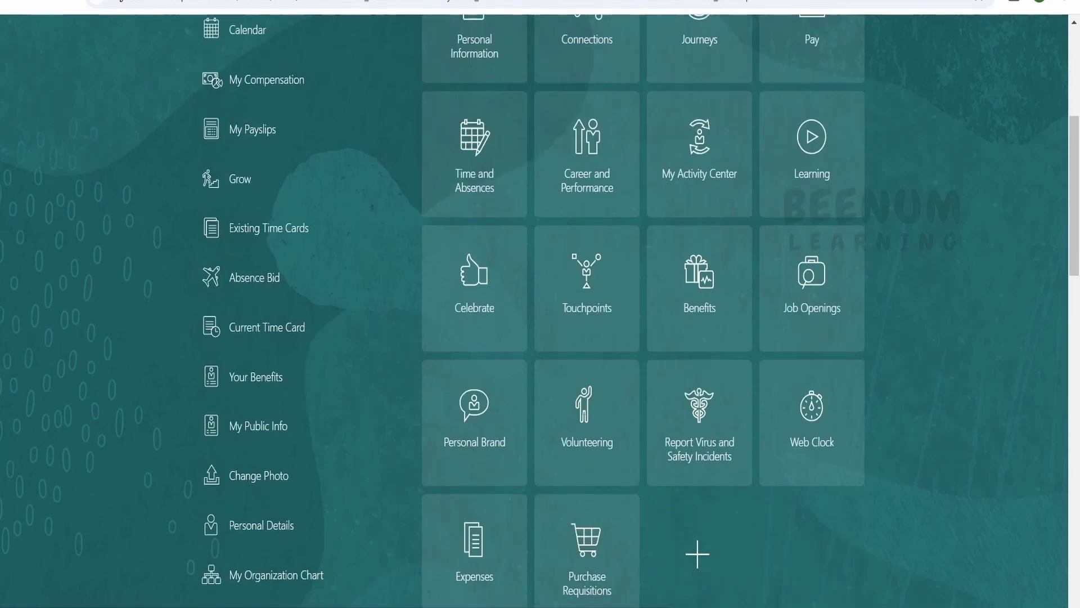
{"action": "scroll", "coordinate": [585, 241], "scroll_direction": "up", "scroll_amount": 5}
{"action": "scroll", "coordinate": [28, 177], "scroll_direction": "up", "scroll_amount": 2}
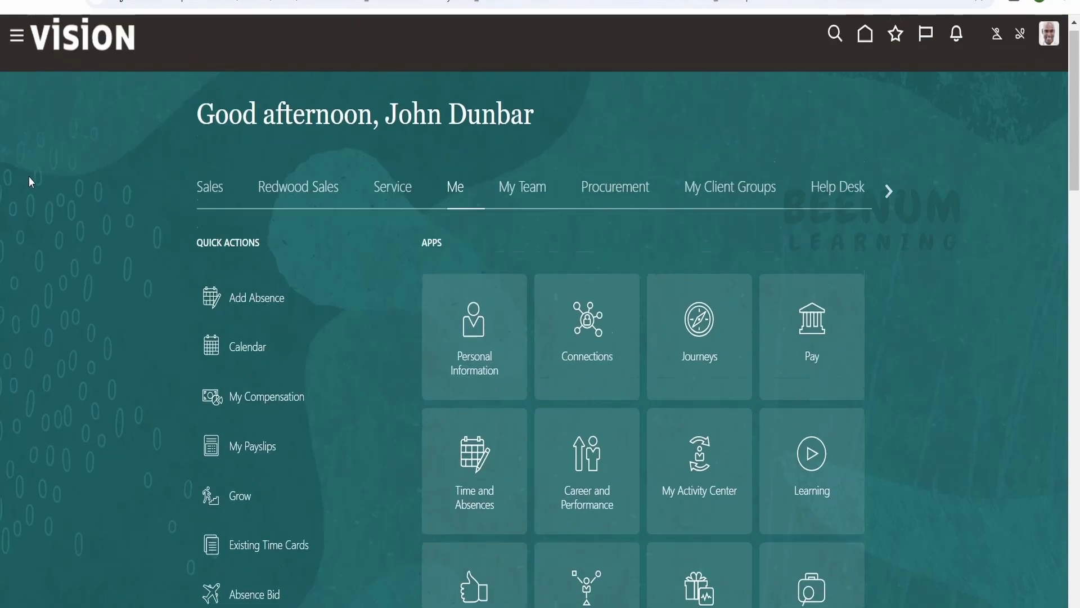
Scroll the home page group tabs to Configuration and show its apps.
{"action": "left_click", "coordinate": [23, 66]}
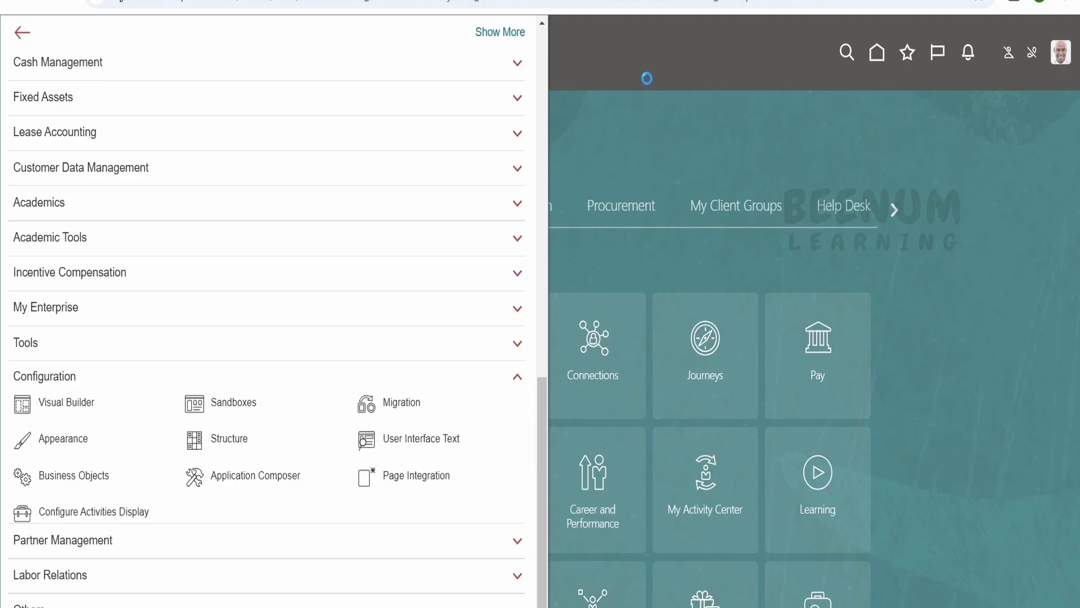
{"action": "left_click", "coordinate": [647, 78]}
{"action": "left_click", "coordinate": [888, 209]}
{"action": "left_click", "coordinate": [888, 209]}
{"action": "left_click", "coordinate": [888, 209]}
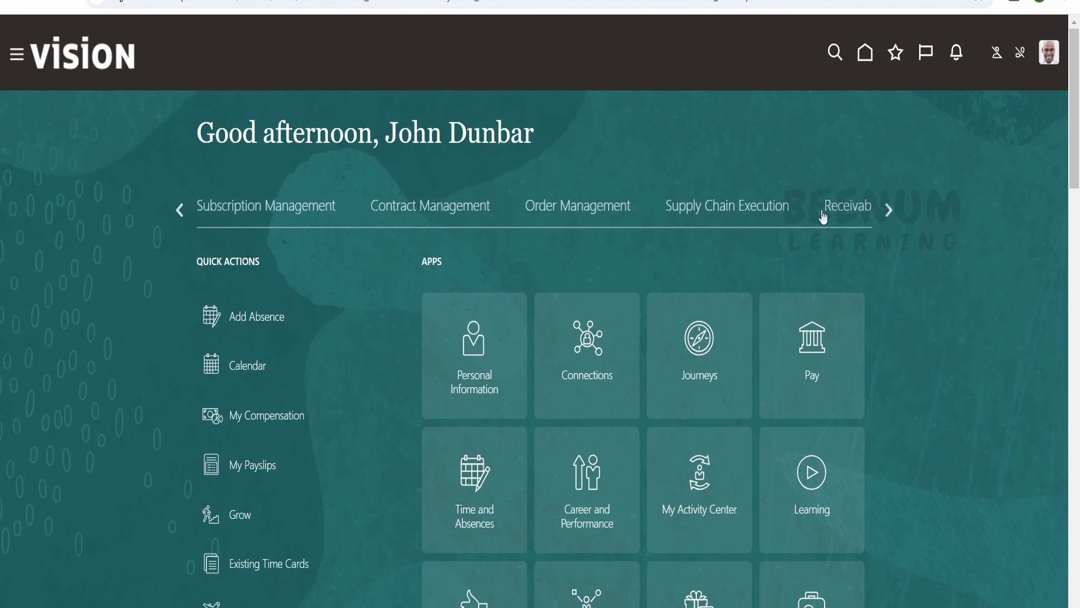
{"action": "left_click", "coordinate": [889, 210]}
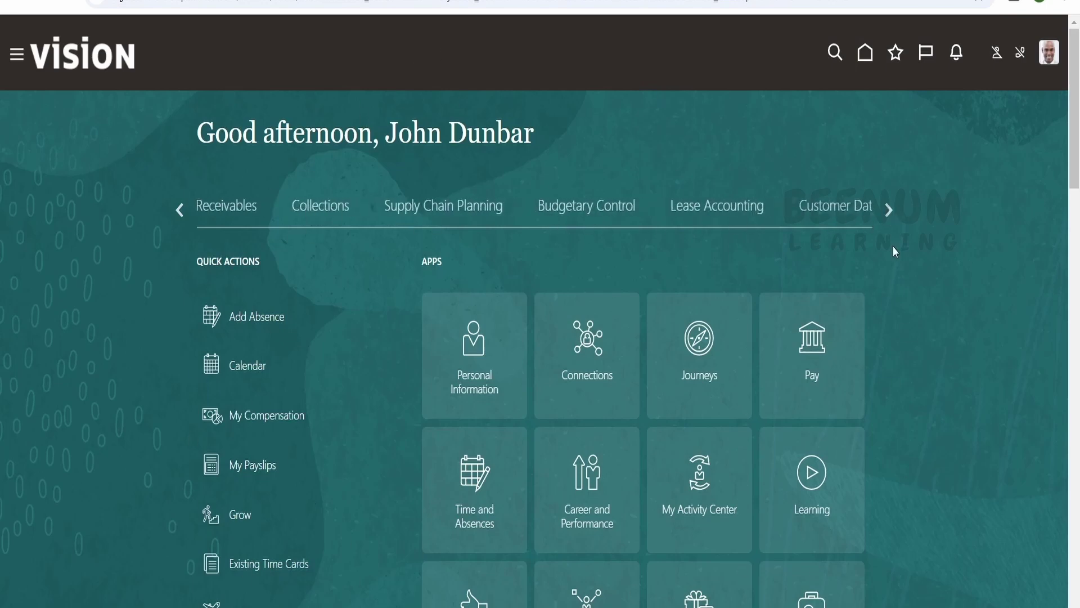
{"action": "left_click", "coordinate": [888, 209]}
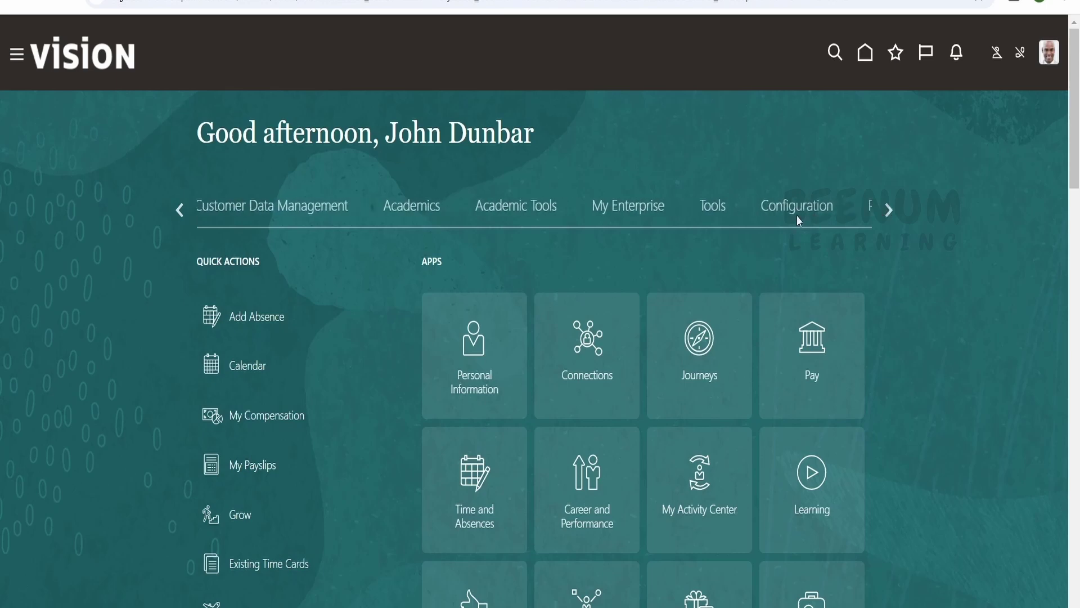
{"action": "left_click", "coordinate": [801, 208]}
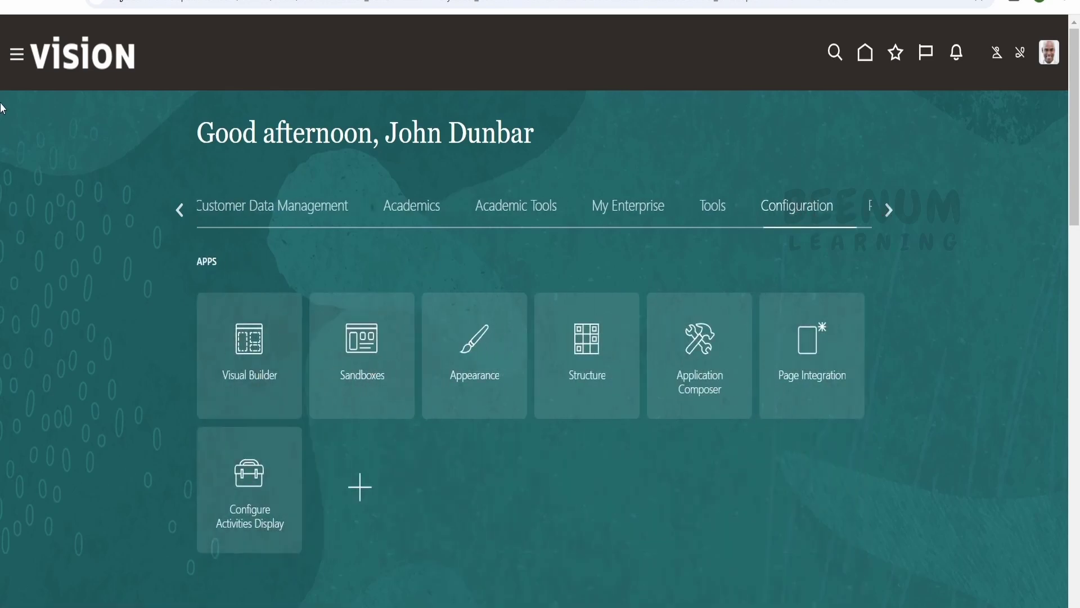
Go to the Sandboxes work area under the Navigator's Configuration group.
{"action": "left_click", "coordinate": [12, 56]}
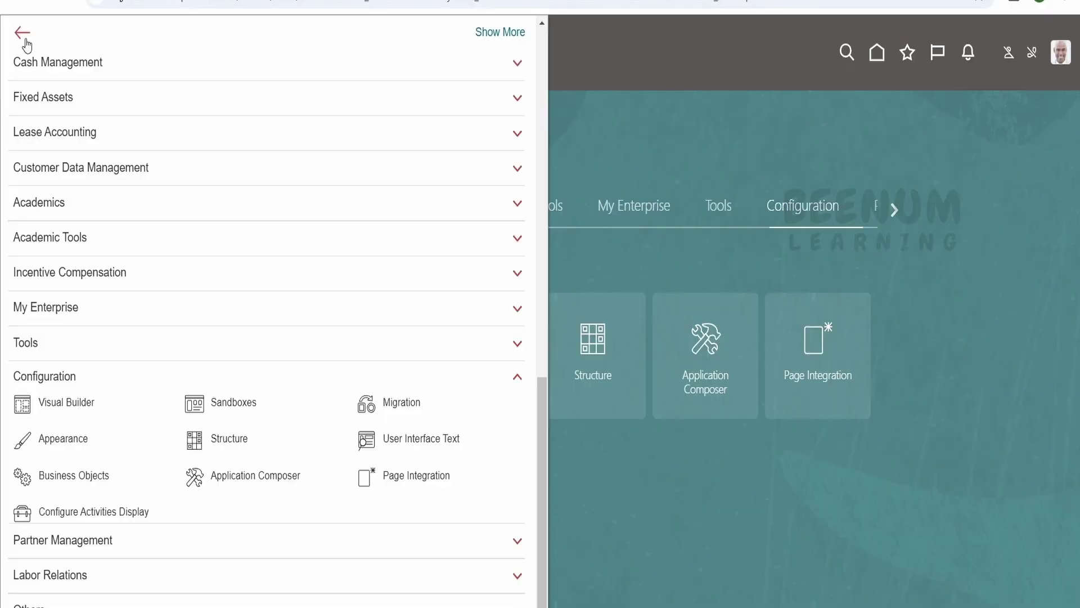
{"action": "scroll", "coordinate": [68, 371], "scroll_direction": "down", "scroll_amount": 1}
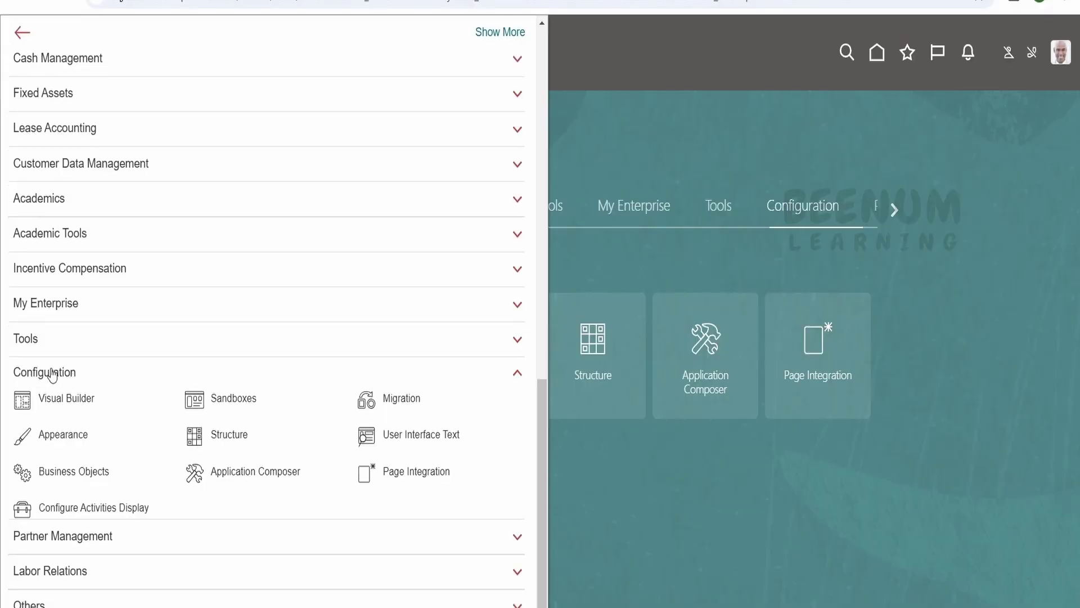
{"action": "left_click", "coordinate": [242, 402]}
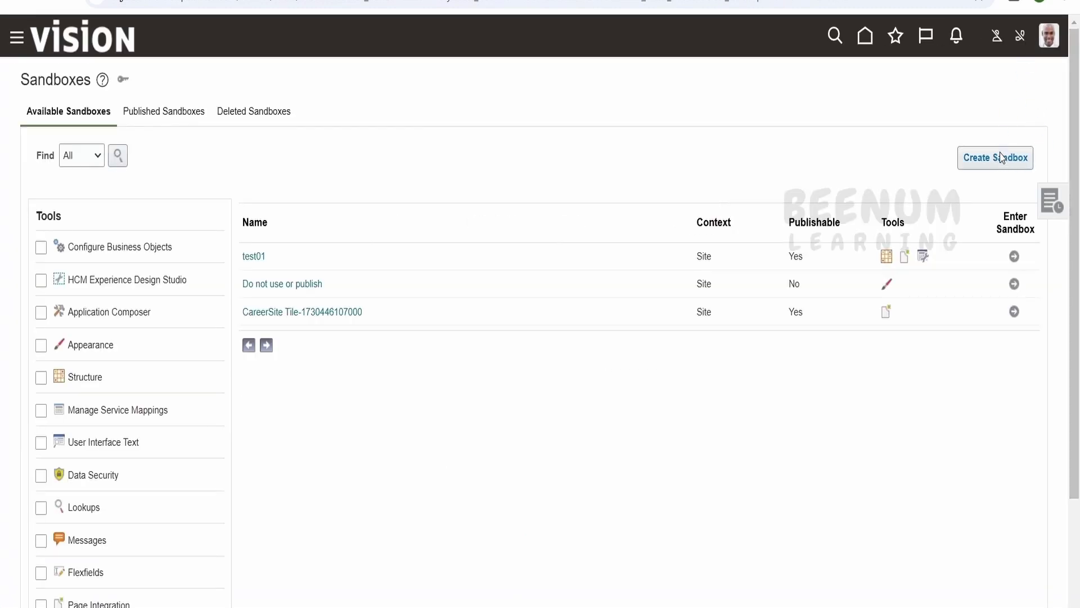
Start a new publishable sandbox named learningSandbox01.
{"action": "left_click", "coordinate": [998, 163]}
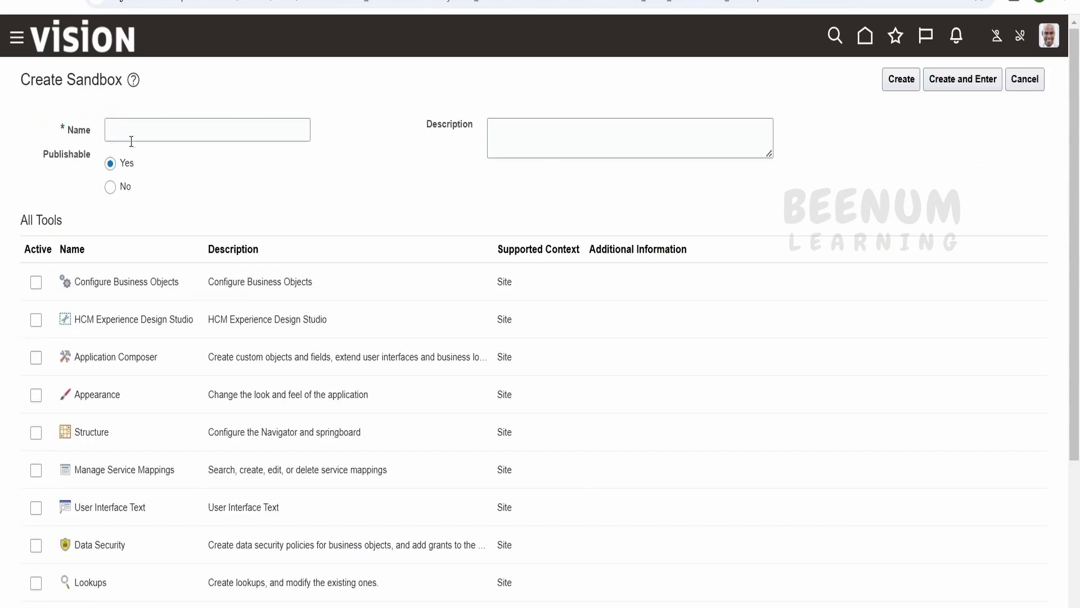
{"action": "left_click", "coordinate": [132, 132]}
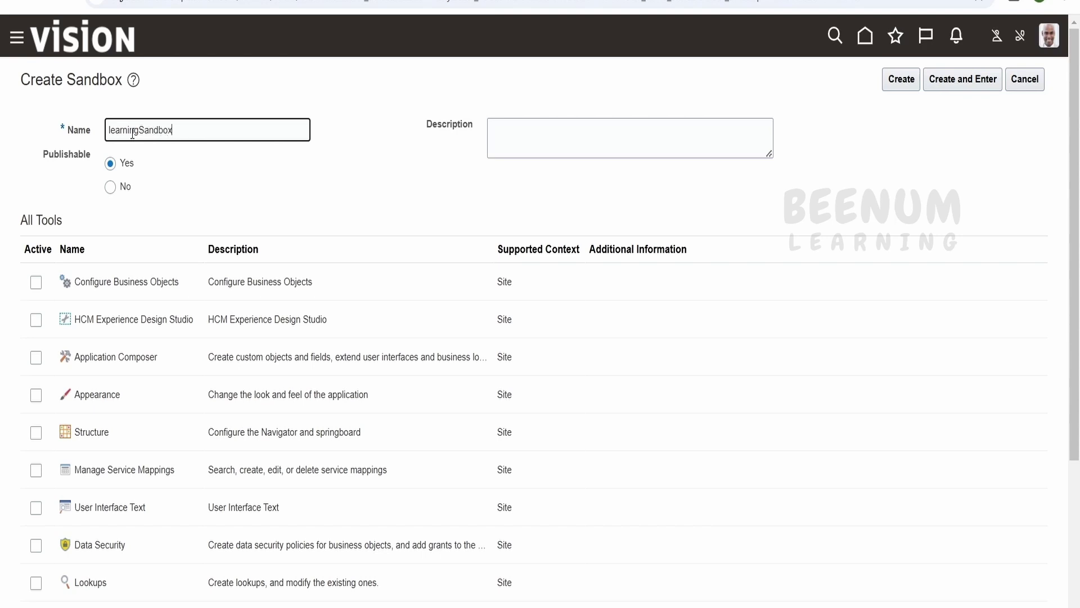
{"action": "left_click", "coordinate": [529, 137]}
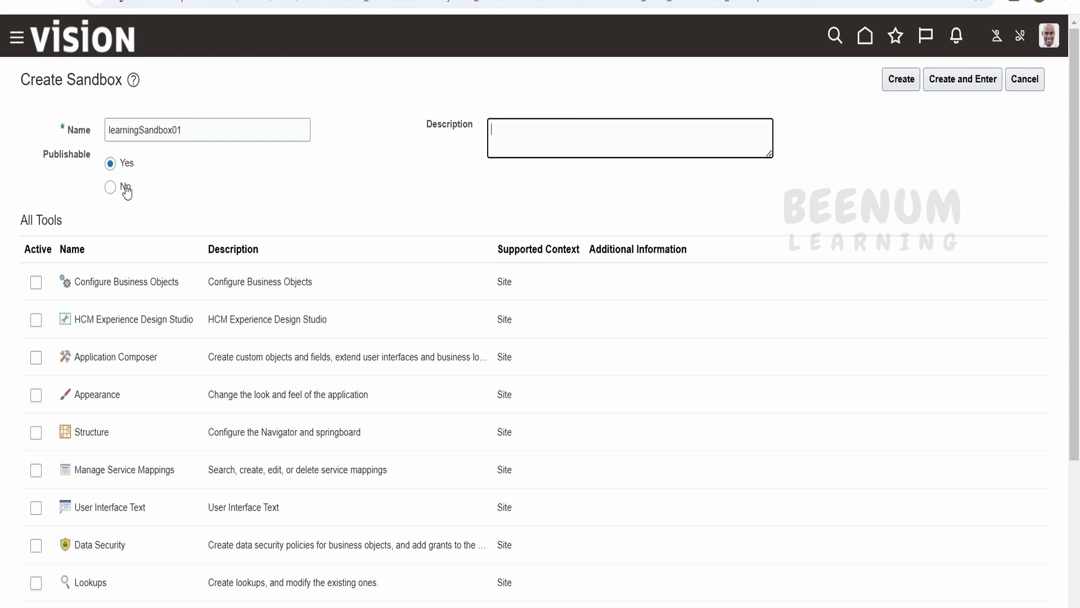
Activate Structure, Page Integration, Page Composer and Application Composer for the sandbox.
{"action": "scroll", "coordinate": [127, 192], "scroll_direction": "down", "scroll_amount": 2}
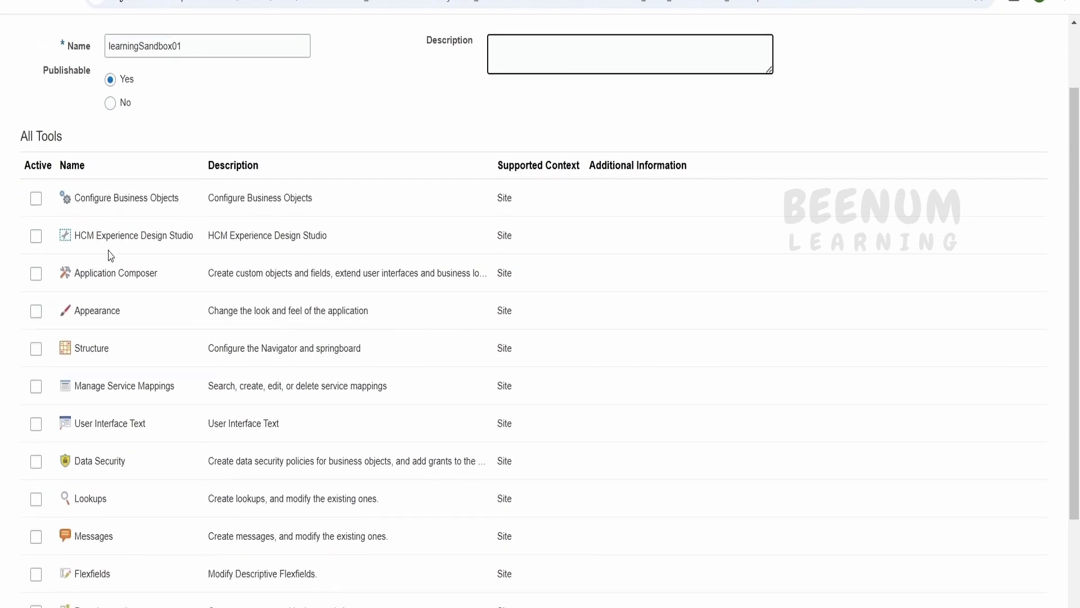
{"action": "left_click", "coordinate": [36, 349]}
{"action": "scroll", "coordinate": [113, 368], "scroll_direction": "down", "scroll_amount": 3}
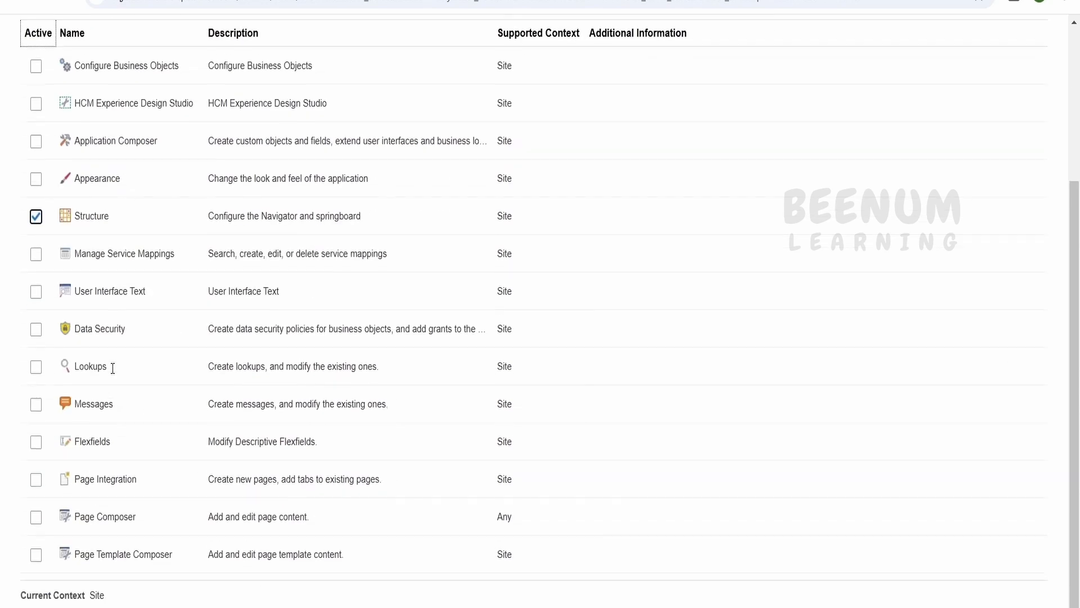
{"action": "left_click", "coordinate": [36, 479]}
{"action": "left_click", "coordinate": [36, 516]}
{"action": "left_click", "coordinate": [36, 142]}
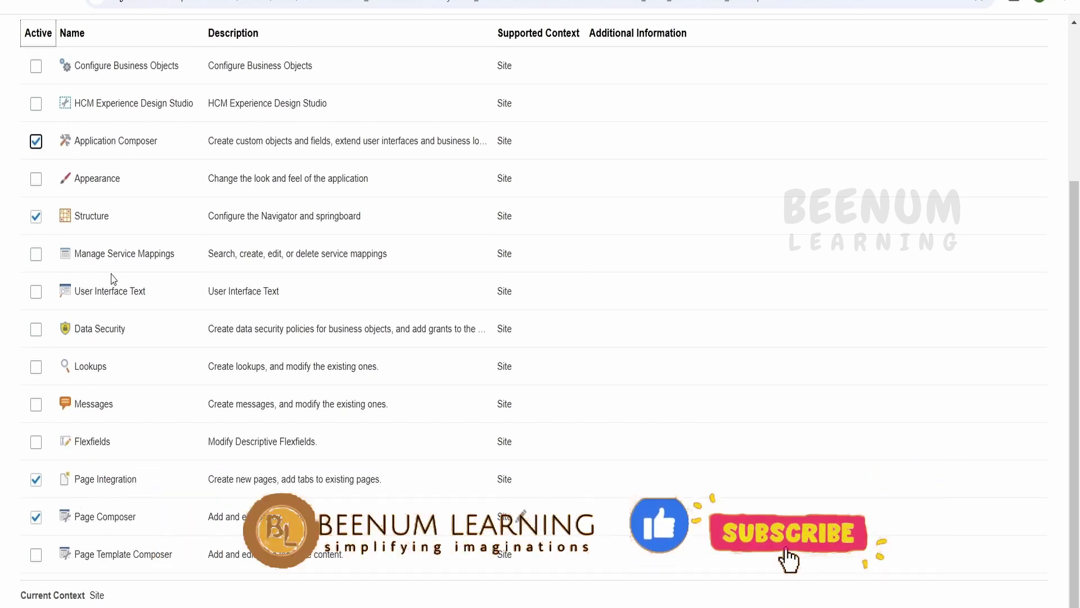
{"action": "scroll", "coordinate": [290, 288], "scroll_direction": "up", "scroll_amount": 2}
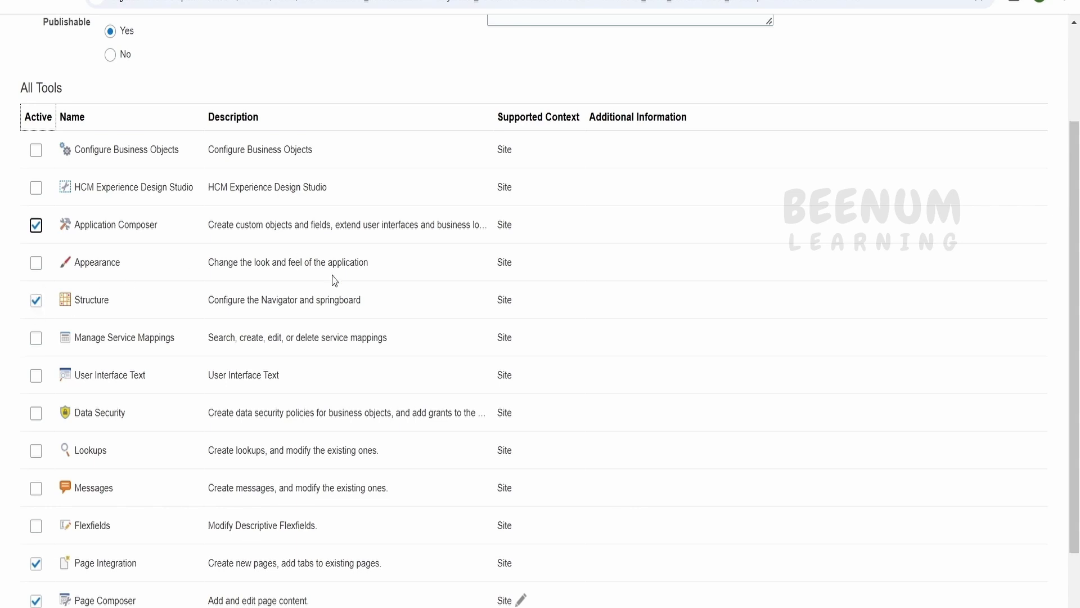
{"action": "scroll", "coordinate": [333, 280], "scroll_direction": "up", "scroll_amount": 3}
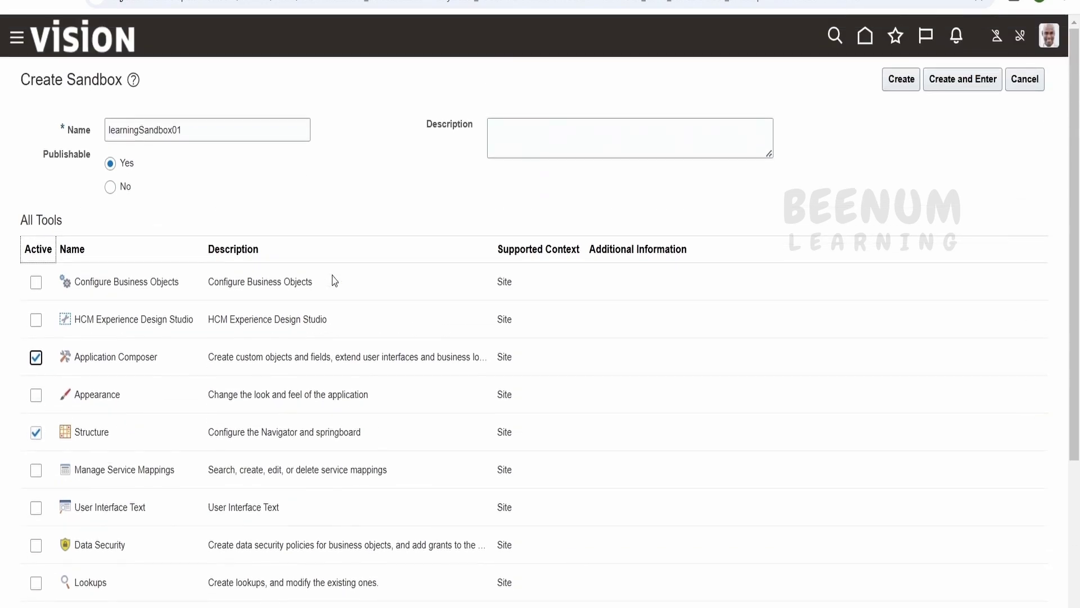
Create and enter learningSandbox01, confirming it runs in Edit mode.
{"action": "left_click", "coordinate": [961, 84]}
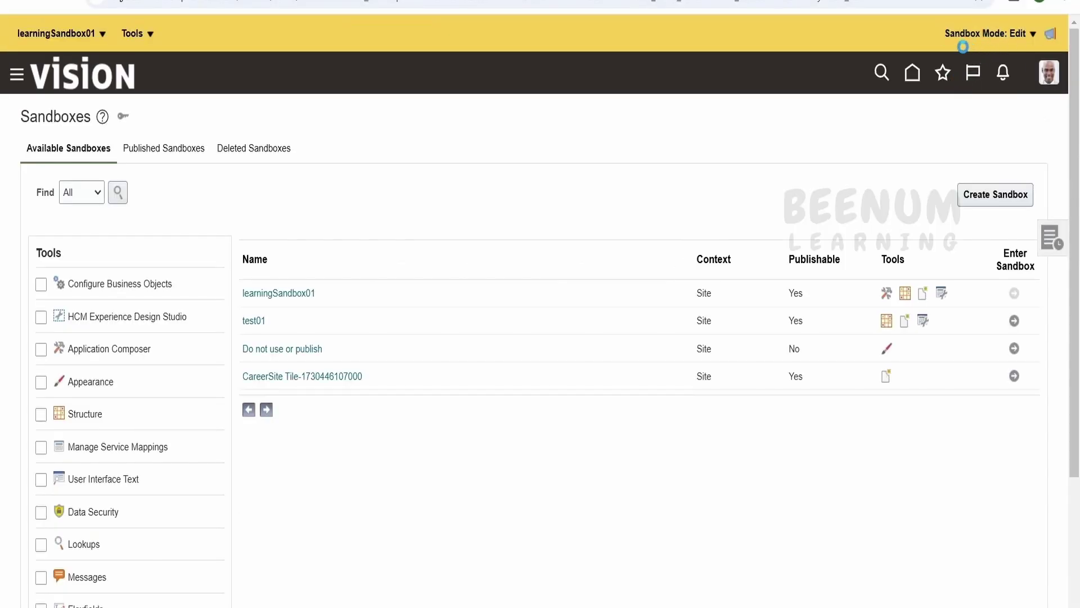
{"action": "left_click", "coordinate": [1028, 35]}
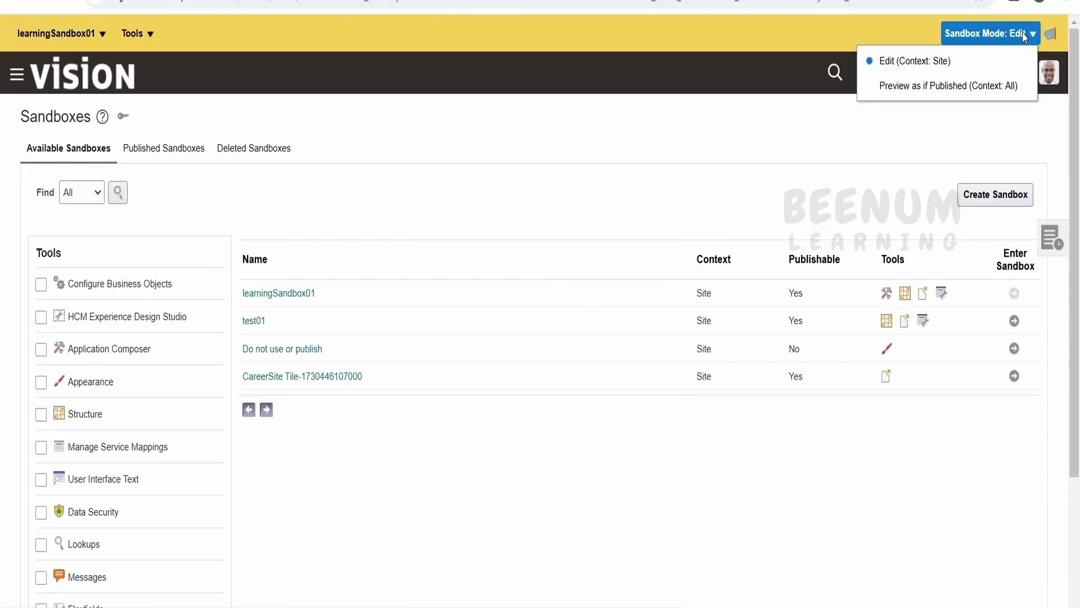
{"action": "left_click", "coordinate": [217, 41]}
{"action": "left_click", "coordinate": [145, 43]}
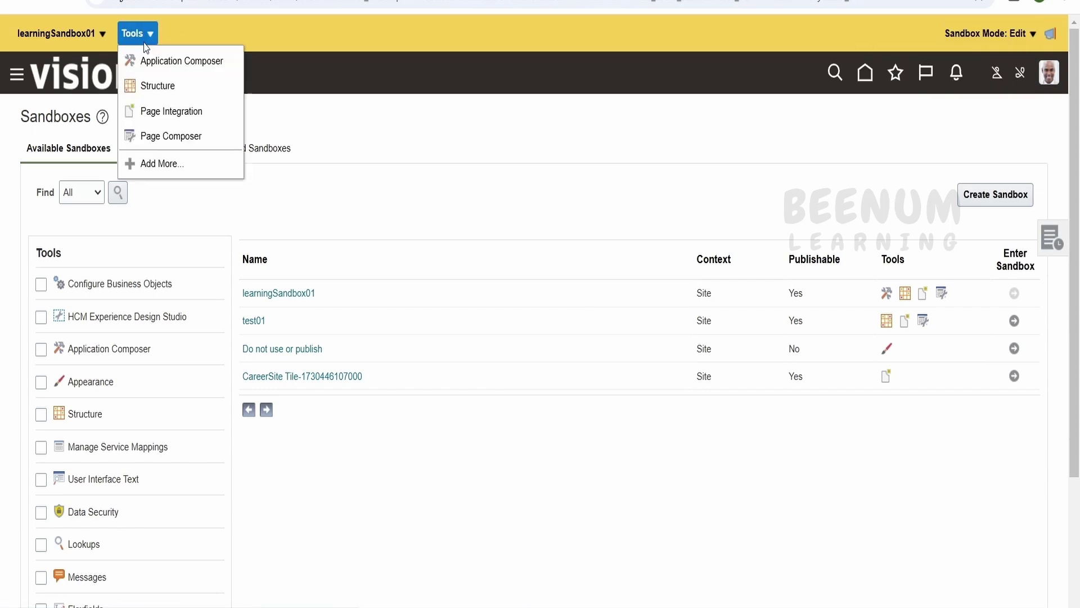
Launch the Structure tool and expand the Me group down to Purchase Requisitions.
{"action": "left_click", "coordinate": [161, 87]}
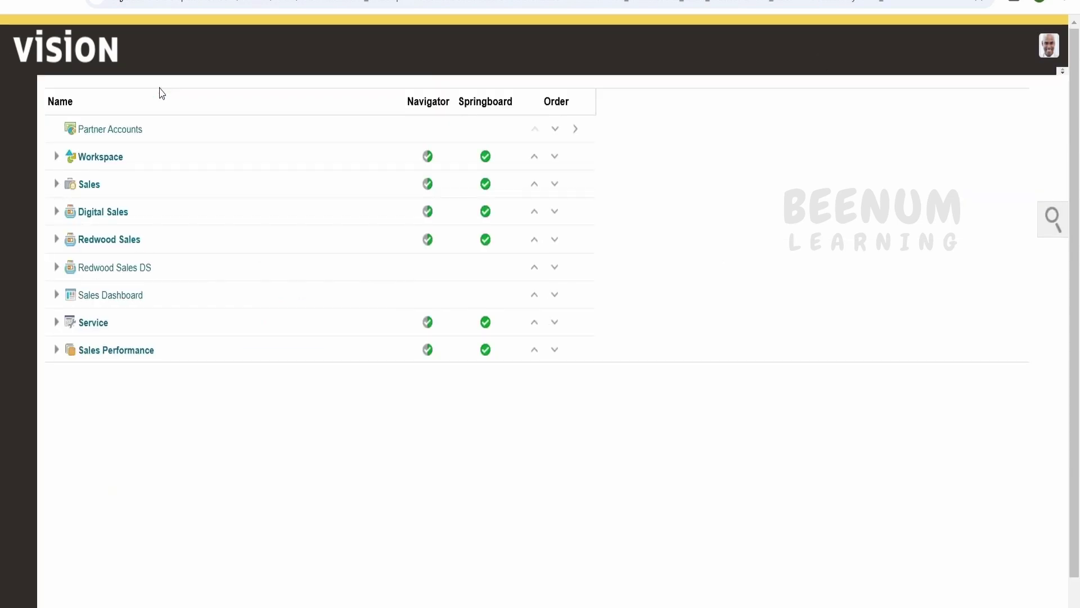
{"action": "left_click", "coordinate": [54, 489]}
{"action": "scroll", "coordinate": [129, 446], "scroll_direction": "down", "scroll_amount": 5}
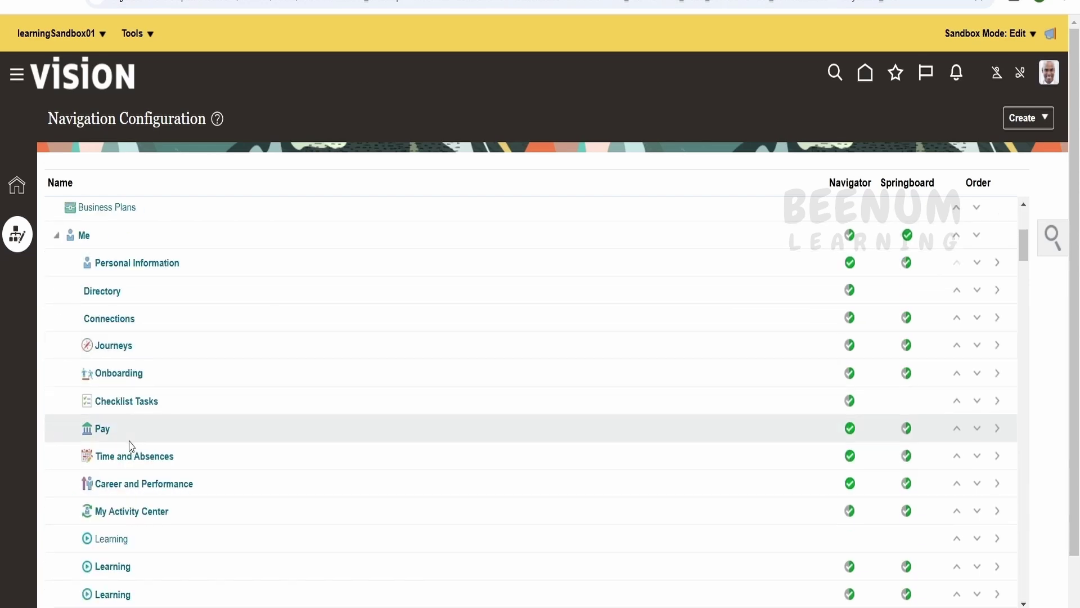
{"action": "scroll", "coordinate": [129, 446], "scroll_direction": "down", "scroll_amount": 7}
{"action": "scroll", "coordinate": [128, 447], "scroll_direction": "up", "scroll_amount": 5}
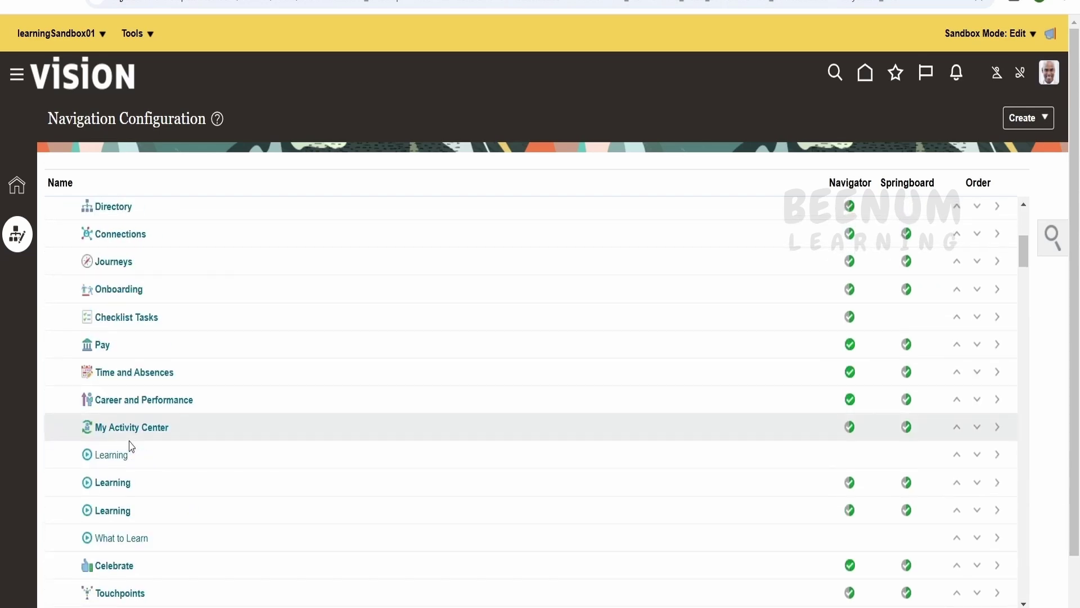
{"action": "scroll", "coordinate": [129, 444], "scroll_direction": "up", "scroll_amount": 5}
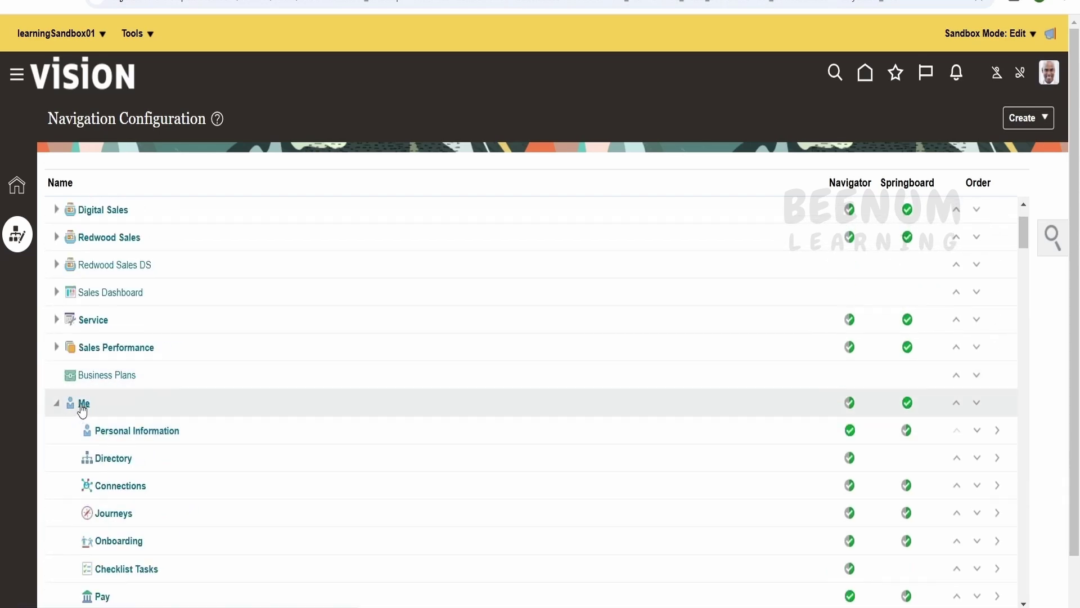
{"action": "left_click", "coordinate": [137, 34]}
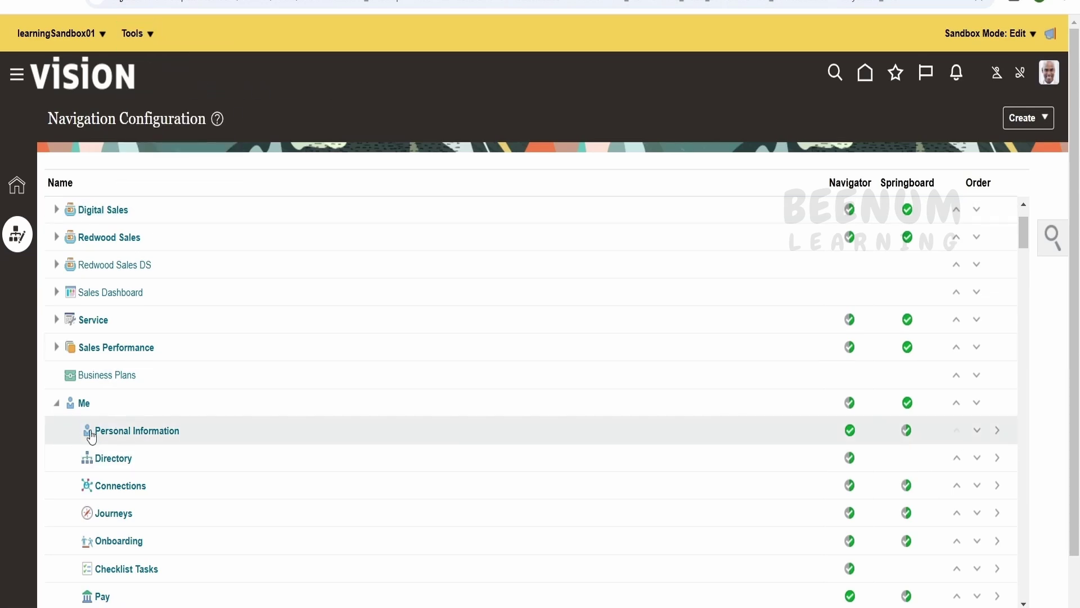
{"action": "scroll", "coordinate": [270, 399], "scroll_direction": "down", "scroll_amount": 5}
{"action": "scroll", "coordinate": [270, 399], "scroll_direction": "down", "scroll_amount": 15}
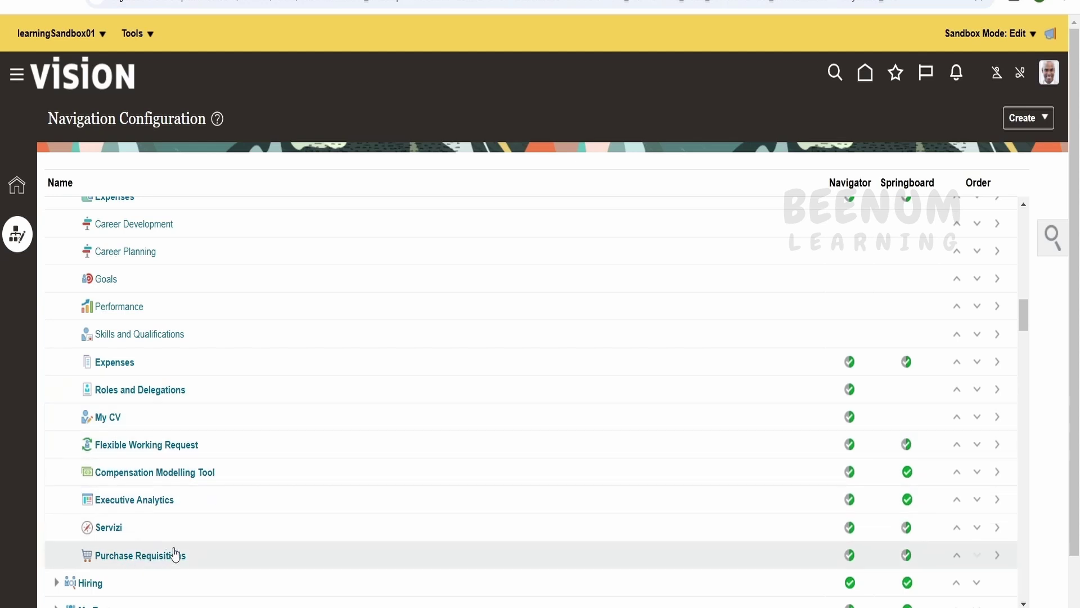
{"action": "left_click", "coordinate": [908, 527]}
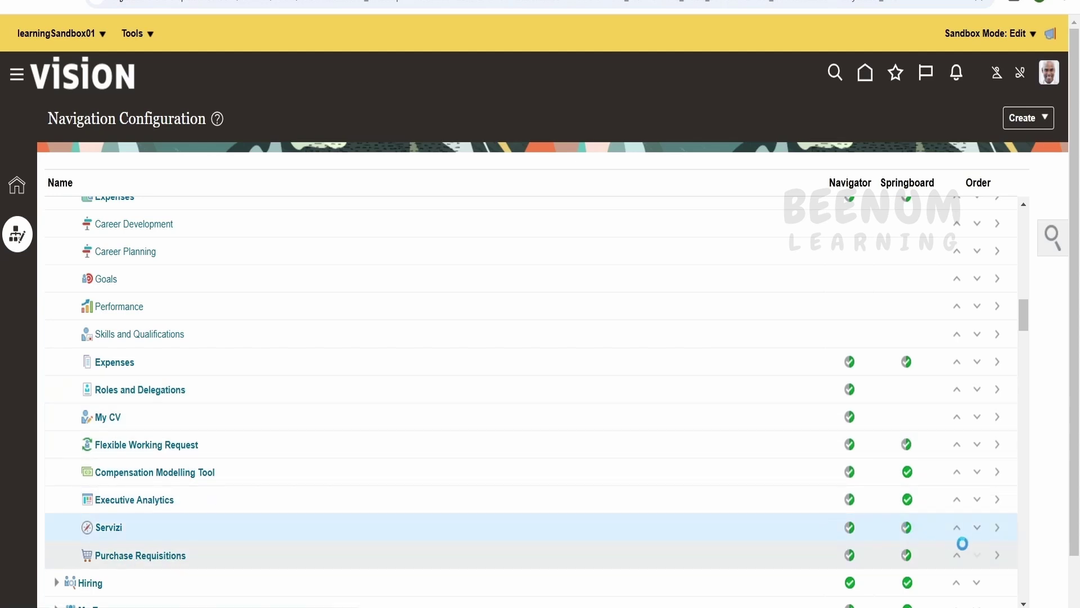
Use Move To on the Purchase Requisitions row to place it in the Procurement group.
{"action": "left_click", "coordinate": [997, 556]}
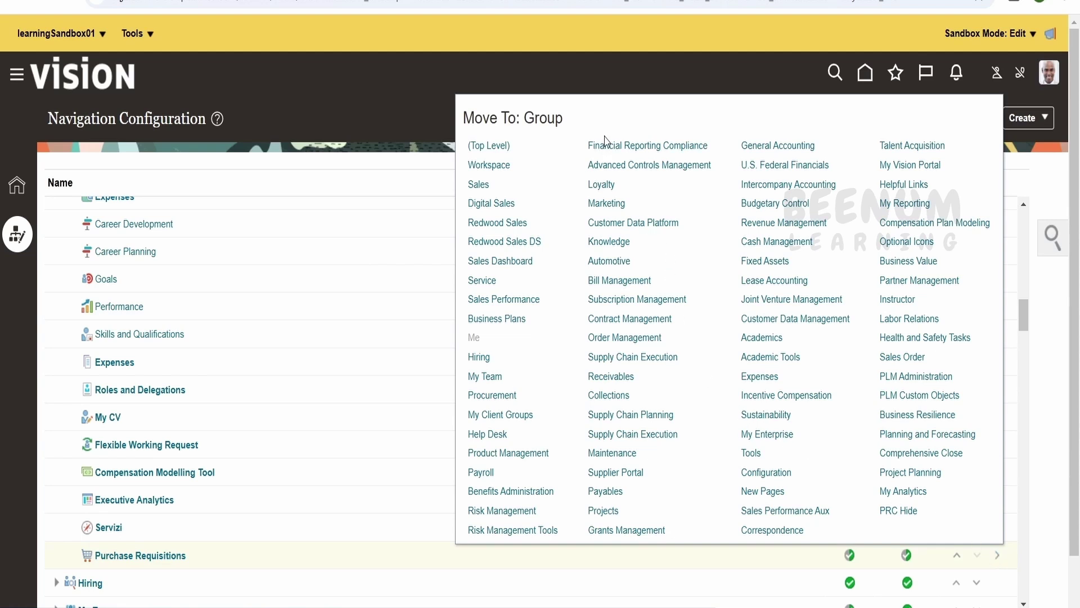
{"action": "left_click", "coordinate": [490, 395]}
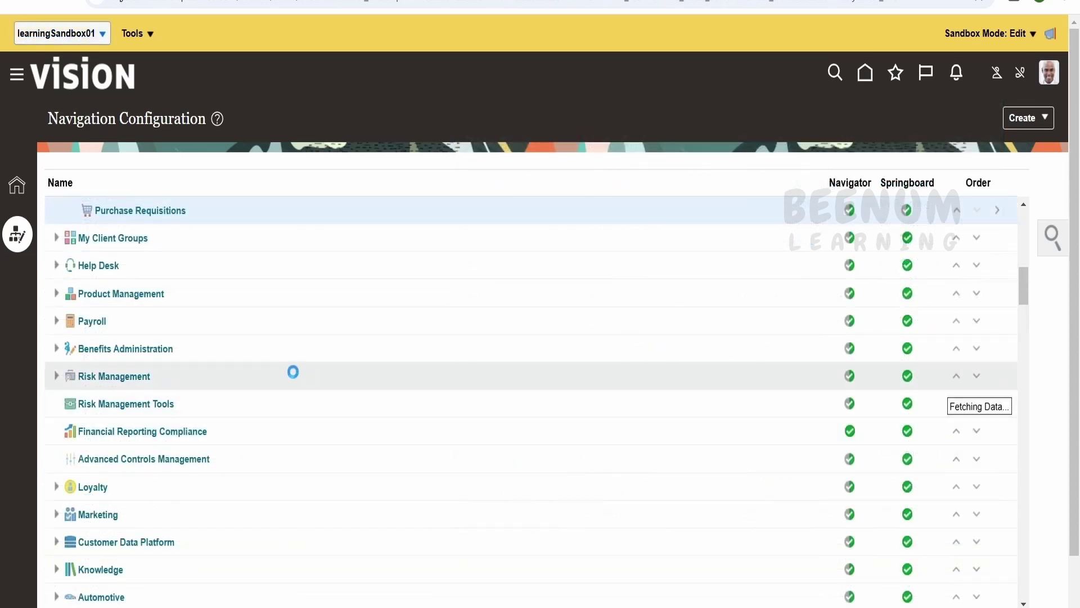
{"action": "scroll", "coordinate": [292, 371], "scroll_direction": "up", "scroll_amount": 10}
{"action": "scroll", "coordinate": [251, 394], "scroll_direction": "down", "scroll_amount": 3}
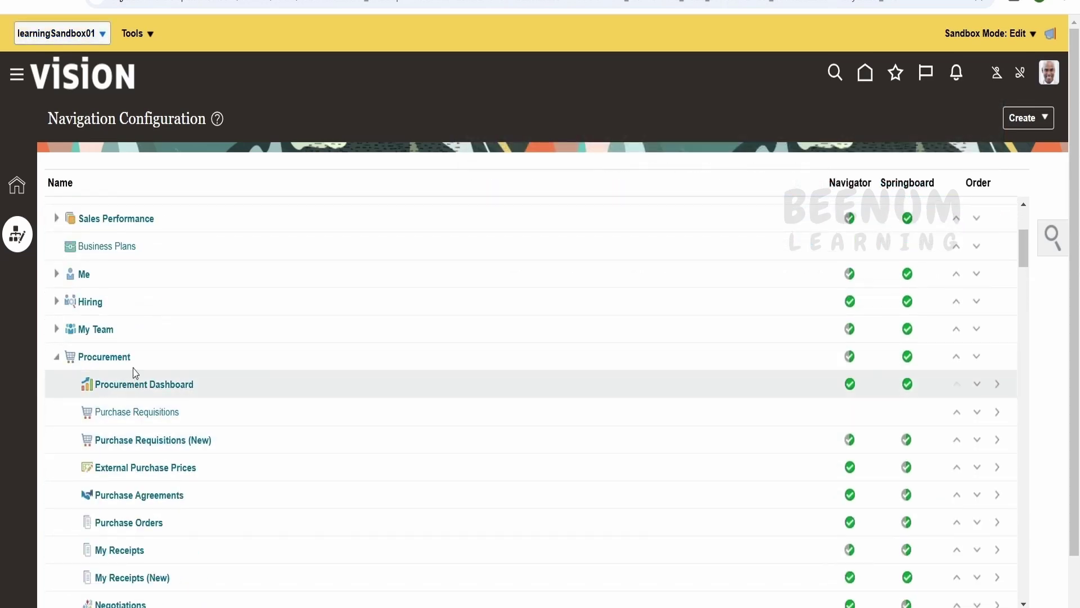
{"action": "scroll", "coordinate": [152, 360], "scroll_direction": "down", "scroll_amount": 6}
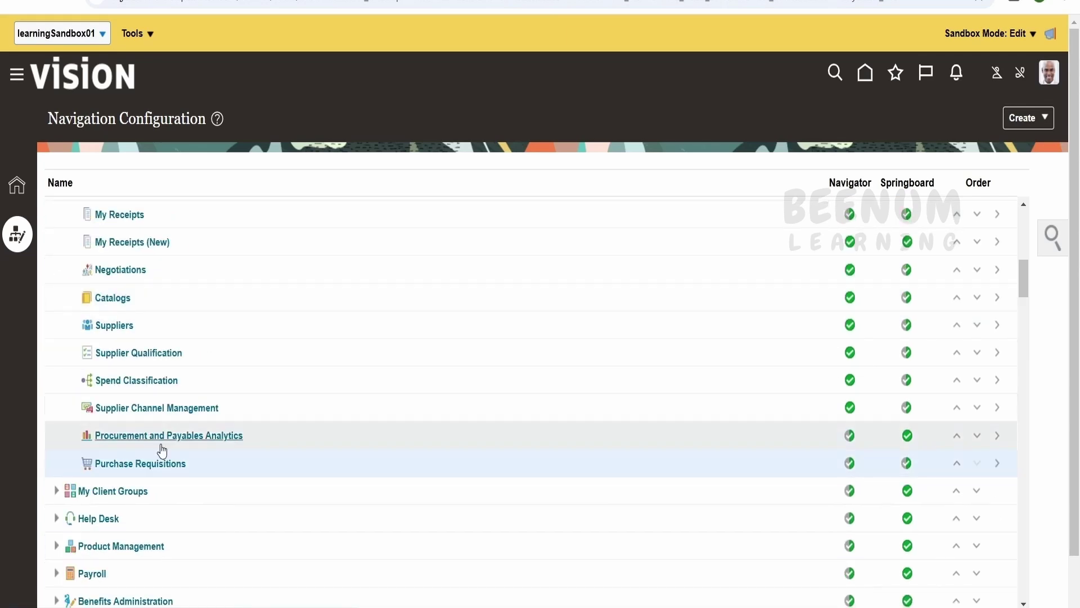
{"action": "scroll", "coordinate": [149, 472], "scroll_direction": "up", "scroll_amount": 6}
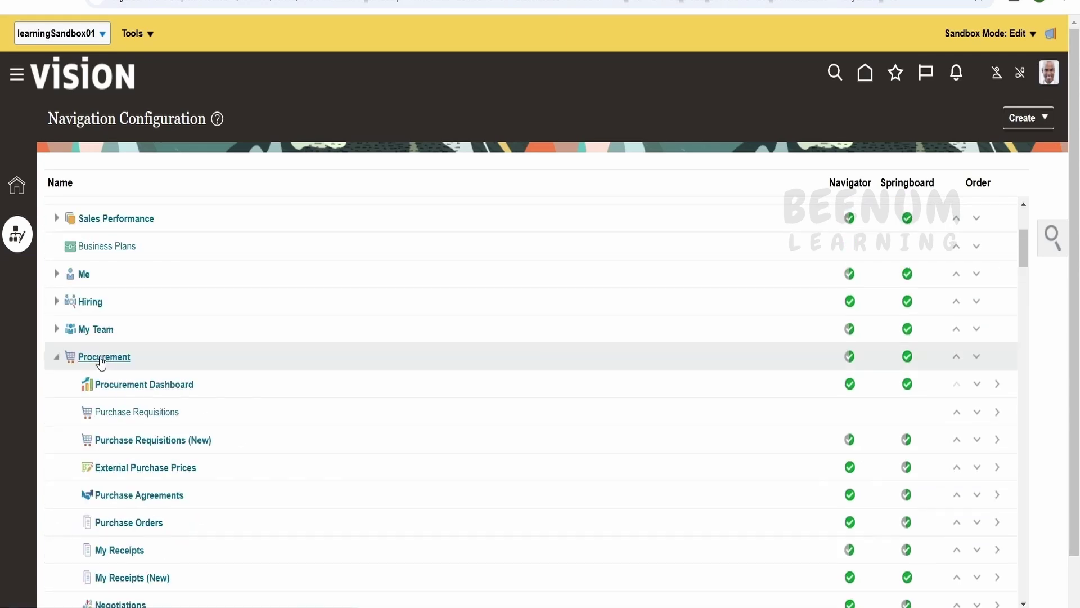
Search the navigation structure for 'Purchase Requisition' and locate it under Procurement.
{"action": "left_click", "coordinate": [1053, 247]}
{"action": "scroll", "coordinate": [357, 388], "scroll_direction": "down", "scroll_amount": 15}
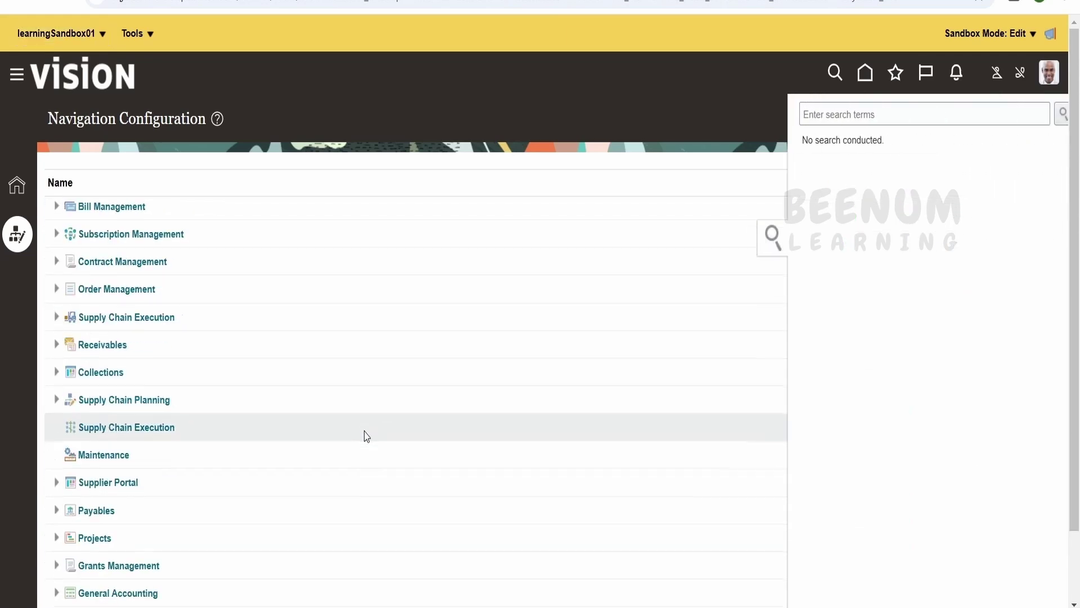
{"action": "left_click", "coordinate": [880, 115]}
{"action": "type", "text": "Purchase"}
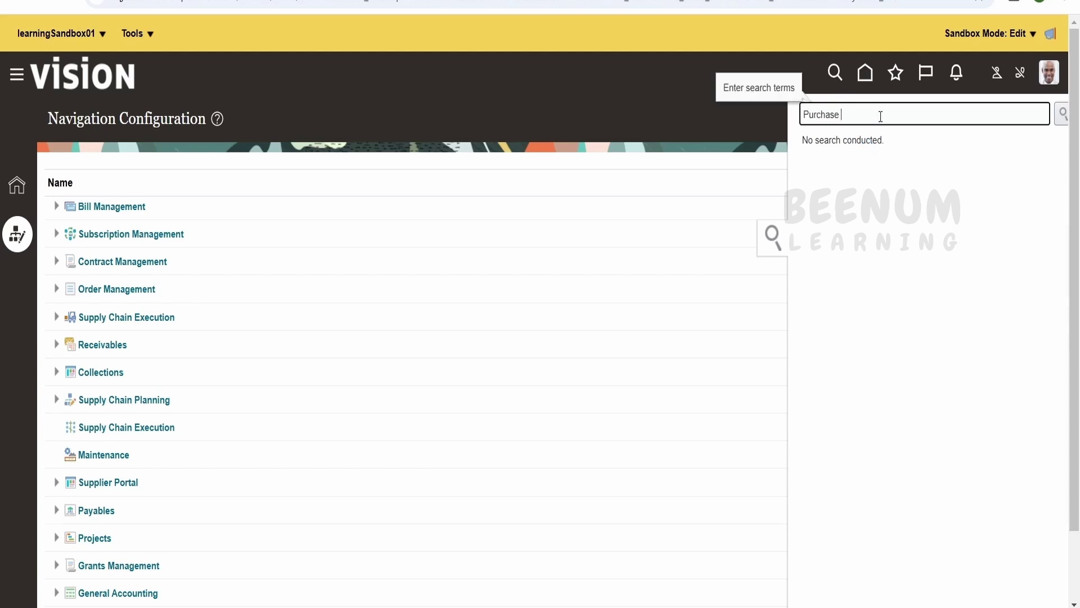
{"action": "type", "text": " Requisition"}
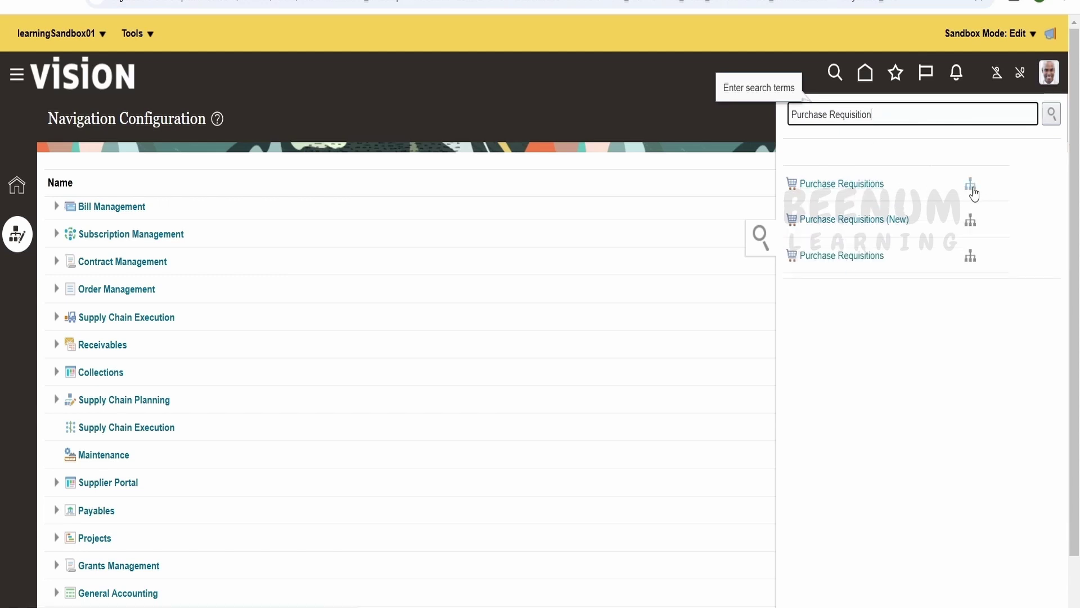
{"action": "left_click", "coordinate": [972, 189]}
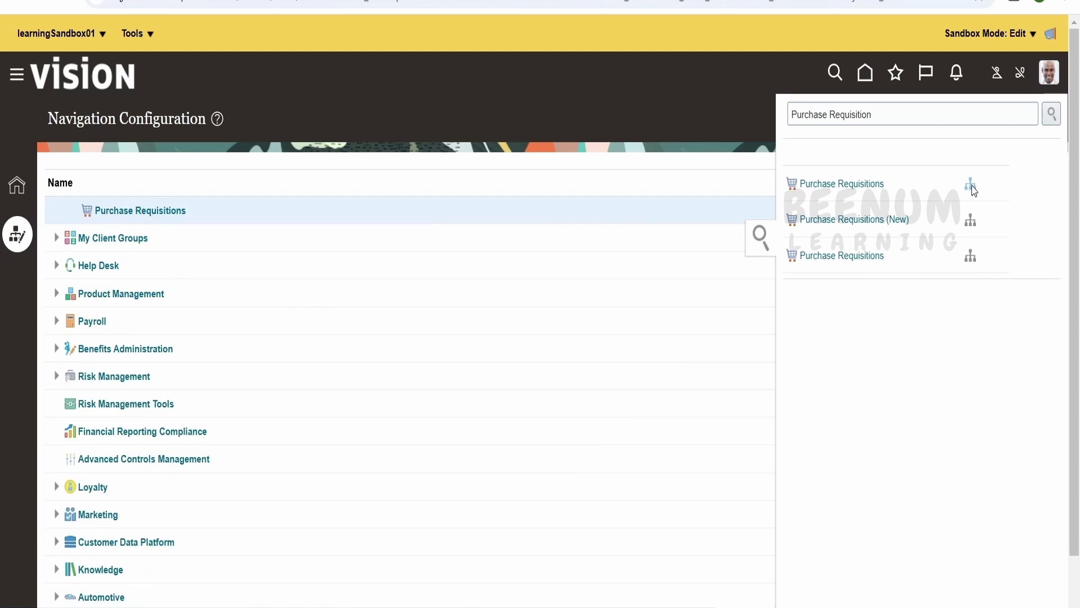
{"action": "left_click", "coordinate": [169, 212]}
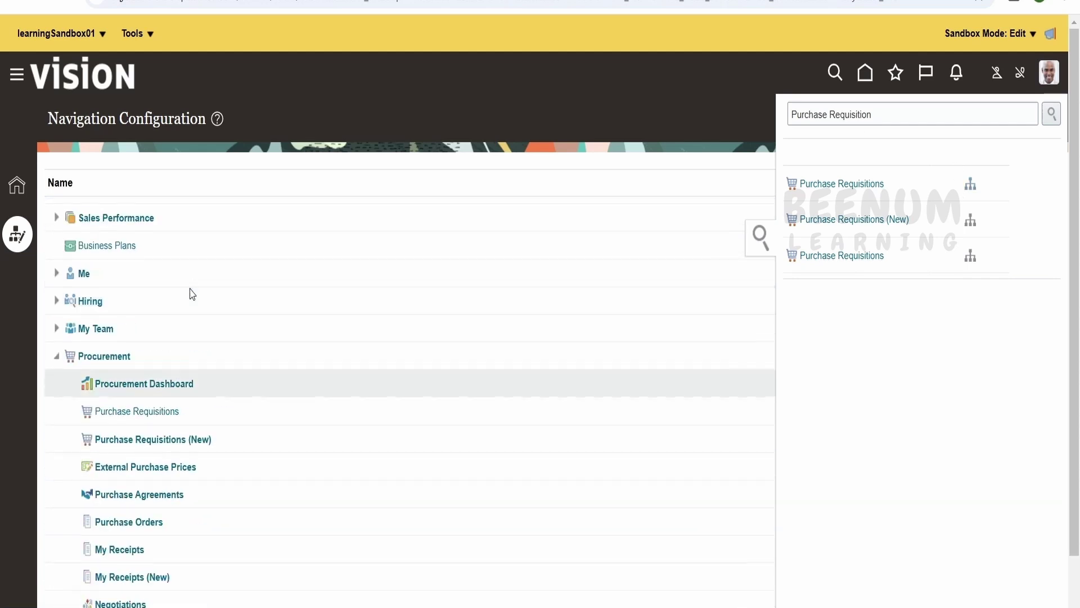
{"action": "left_click", "coordinate": [865, 72]}
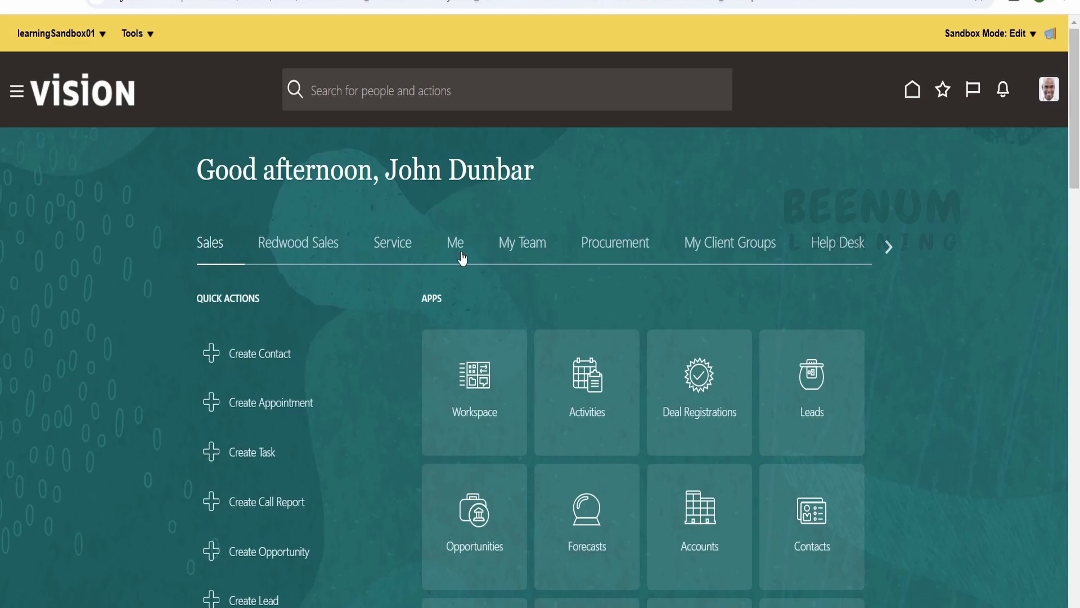
Check the Me and Procurement groups, confirming Purchase Requisitions now appears under Procurement.
{"action": "left_click", "coordinate": [461, 255]}
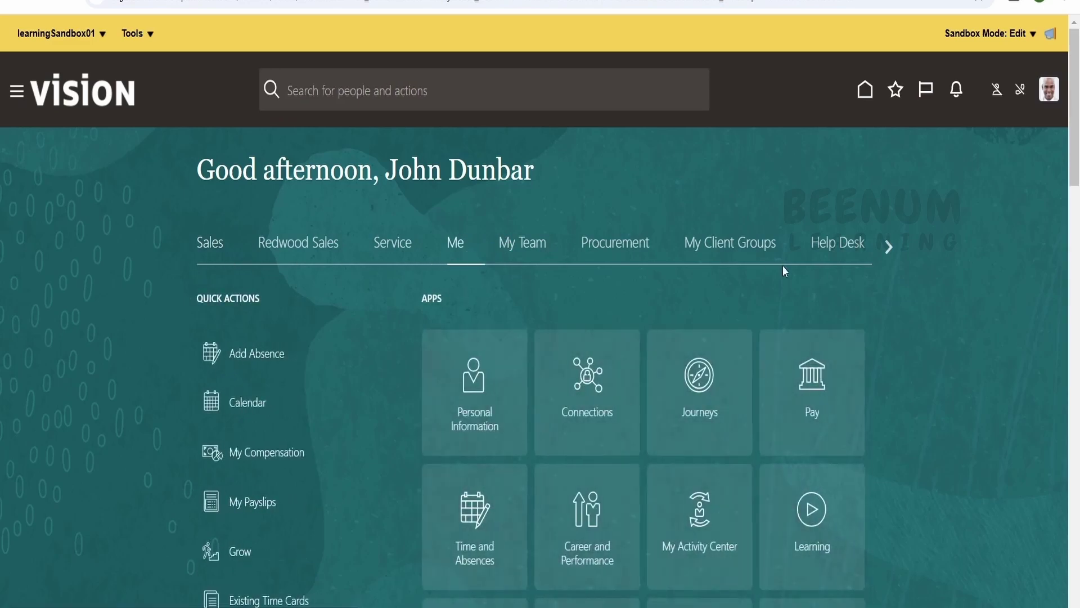
{"action": "scroll", "coordinate": [782, 266], "scroll_direction": "down", "scroll_amount": 10}
{"action": "scroll", "coordinate": [575, 301], "scroll_direction": "up", "scroll_amount": 10}
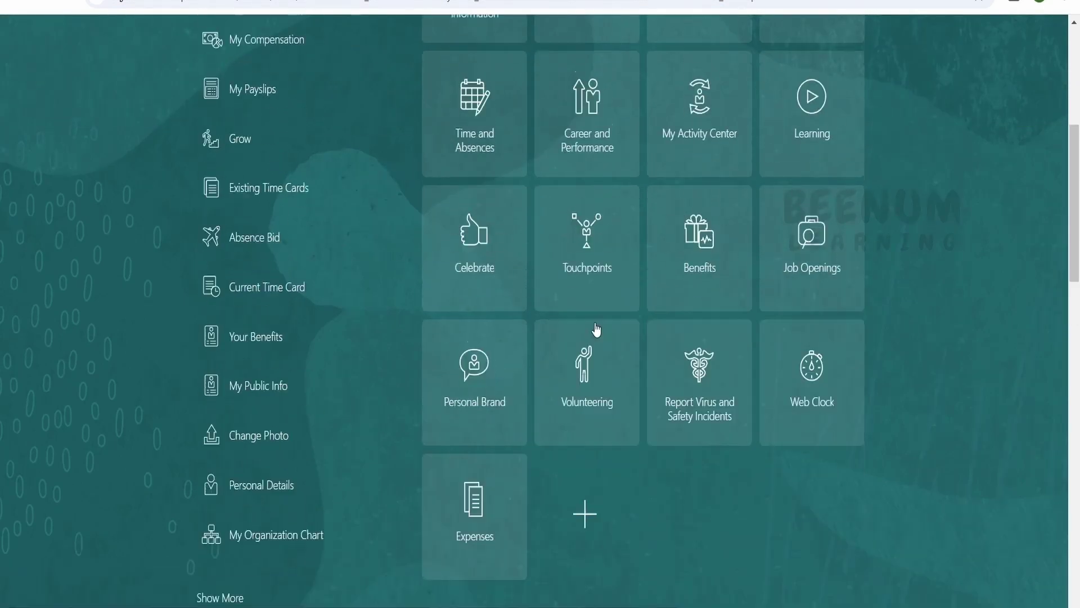
{"action": "left_click", "coordinate": [627, 246]}
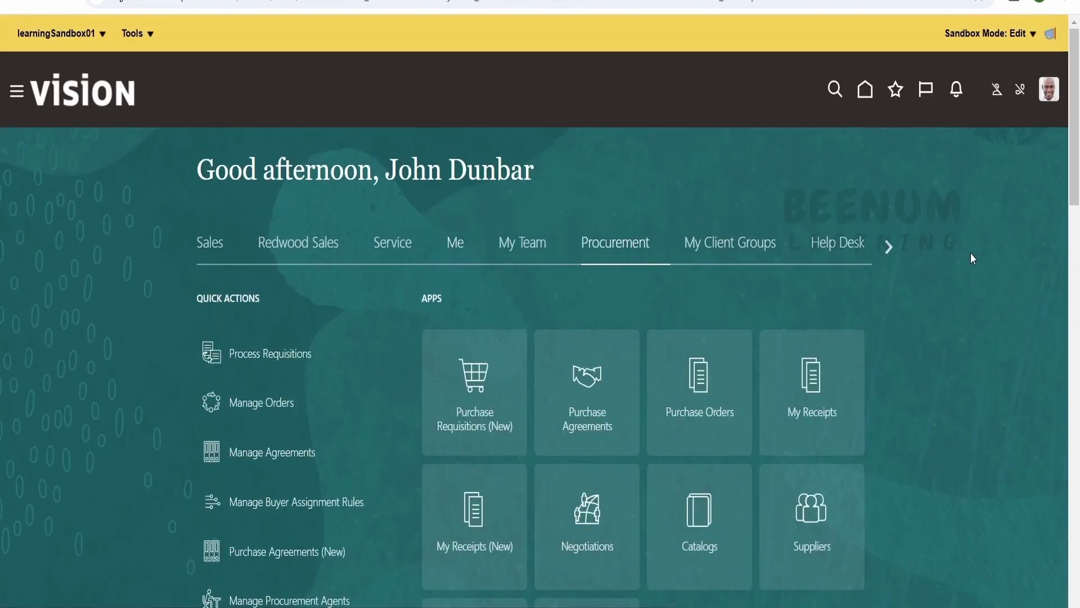
{"action": "scroll", "coordinate": [971, 253], "scroll_direction": "down", "scroll_amount": 5}
{"action": "scroll", "coordinate": [596, 430], "scroll_direction": "up", "scroll_amount": 5}
Choose Publish for learningSandbox01 and confirm Yes to reach its Sandbox Details.
{"action": "left_click", "coordinate": [102, 35]}
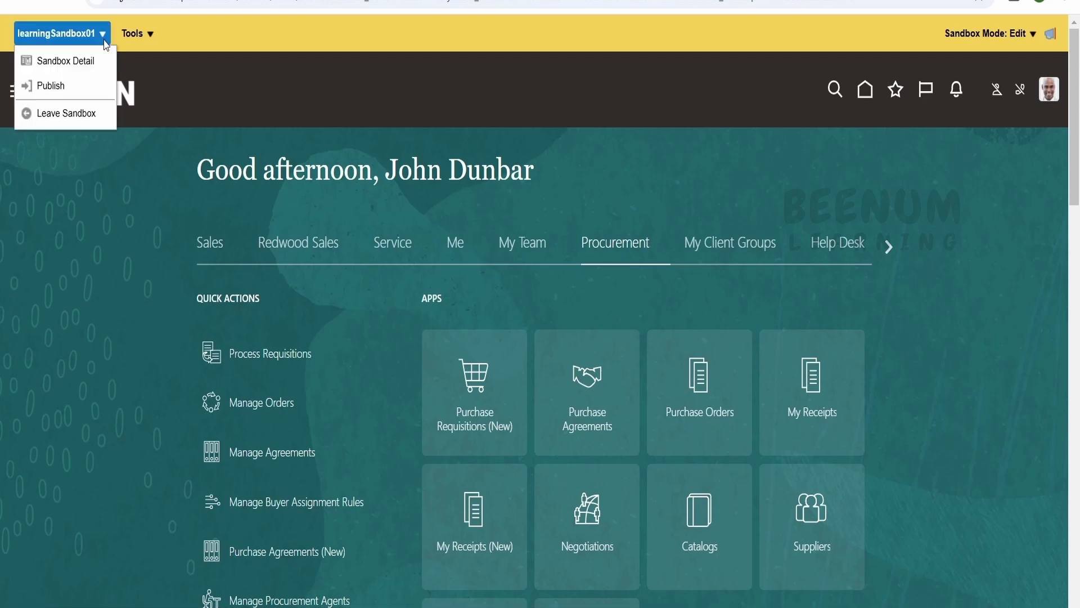
{"action": "left_click", "coordinate": [89, 85]}
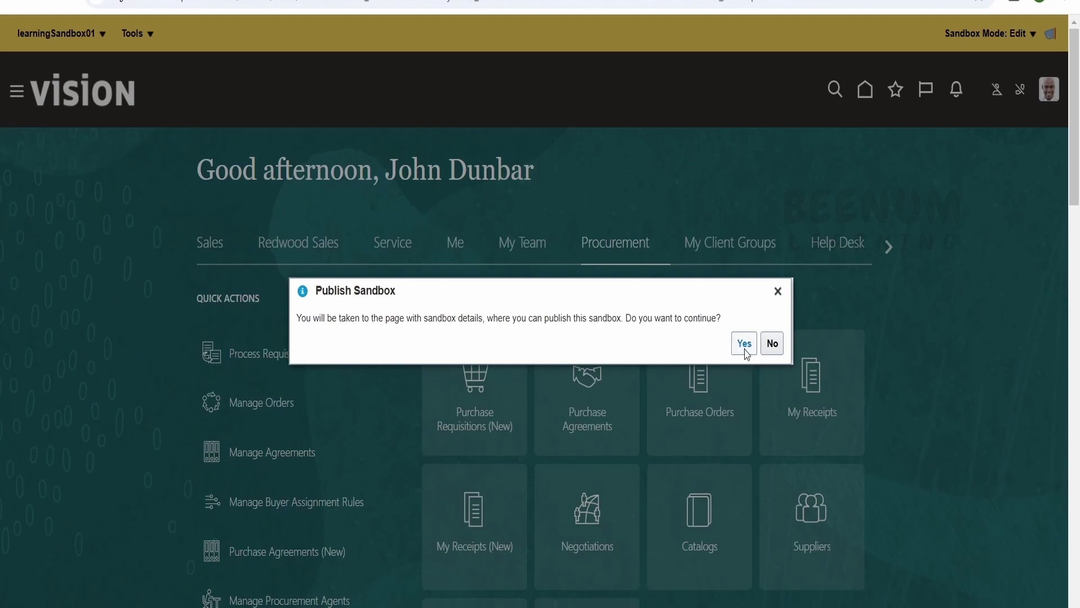
{"action": "left_click", "coordinate": [744, 343]}
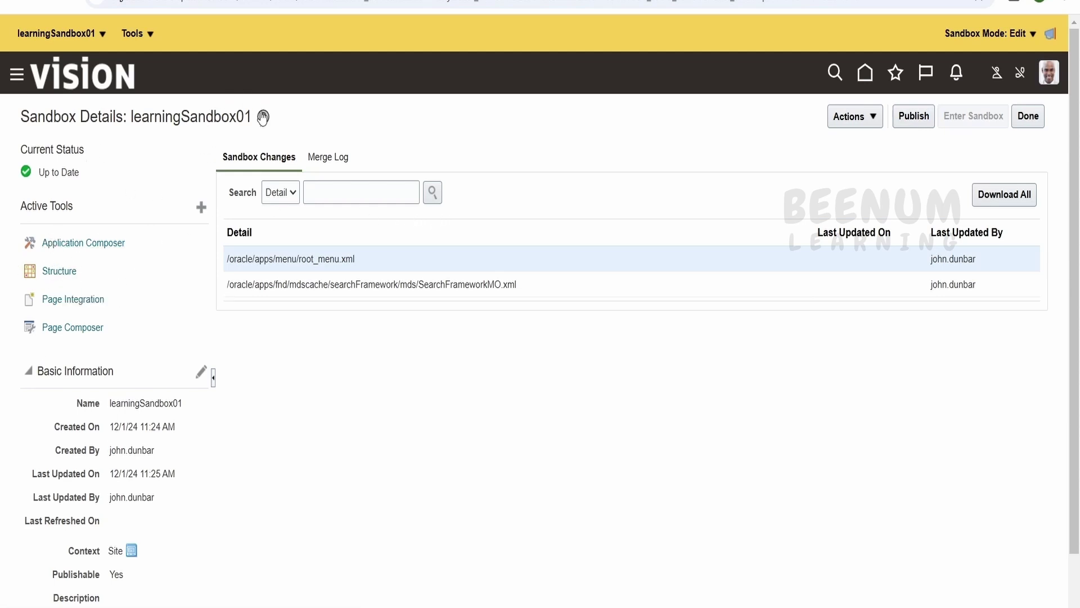
{"action": "left_click", "coordinate": [95, 34]}
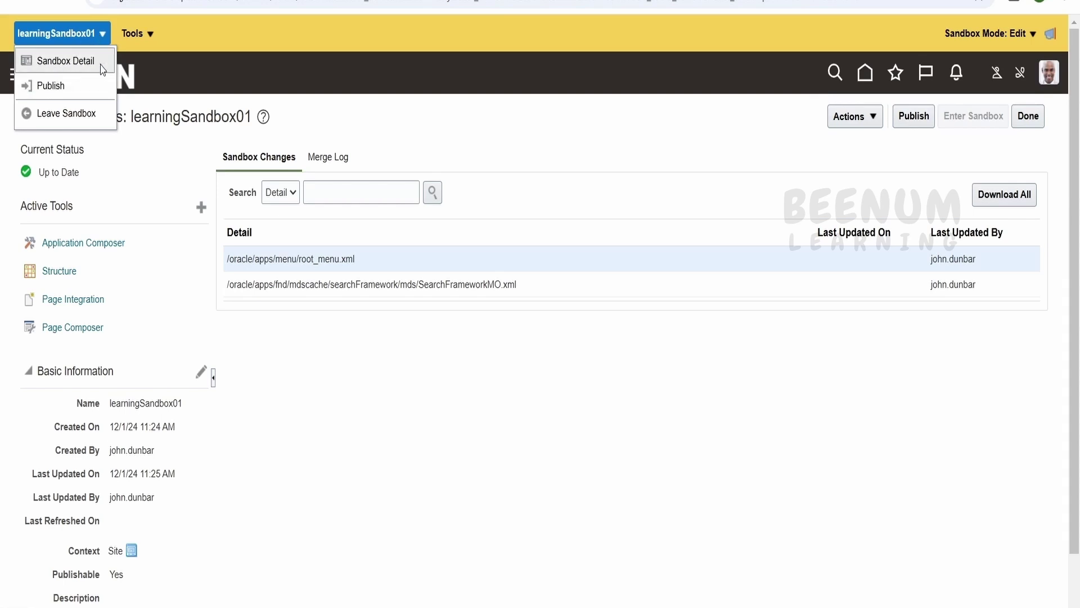
{"action": "left_click", "coordinate": [259, 66]}
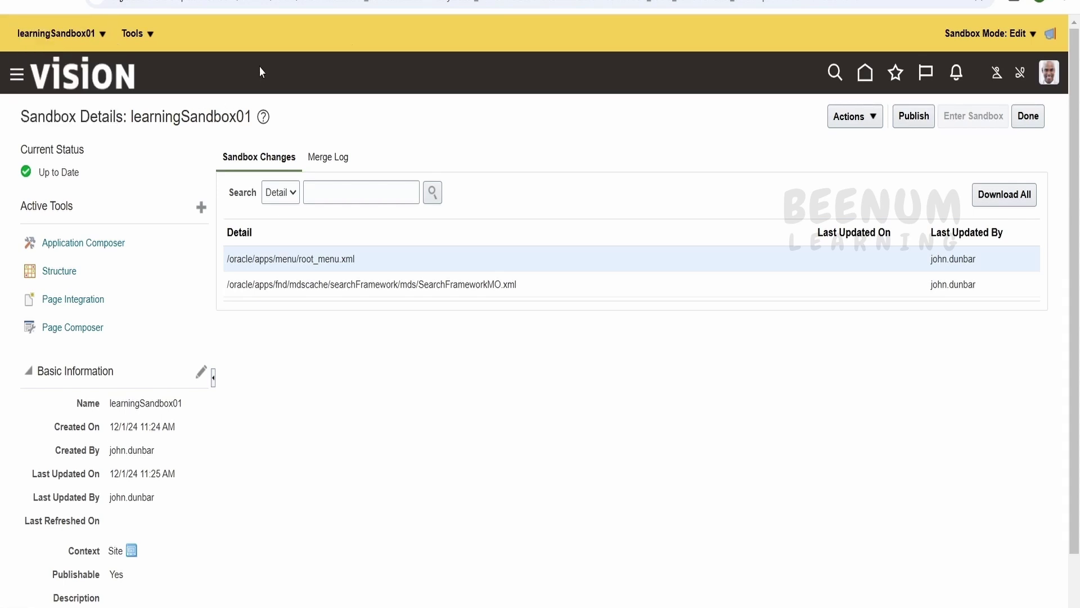
Add Messages to learningSandbox01's active tools, bringing the total to five.
{"action": "left_click", "coordinate": [204, 213]}
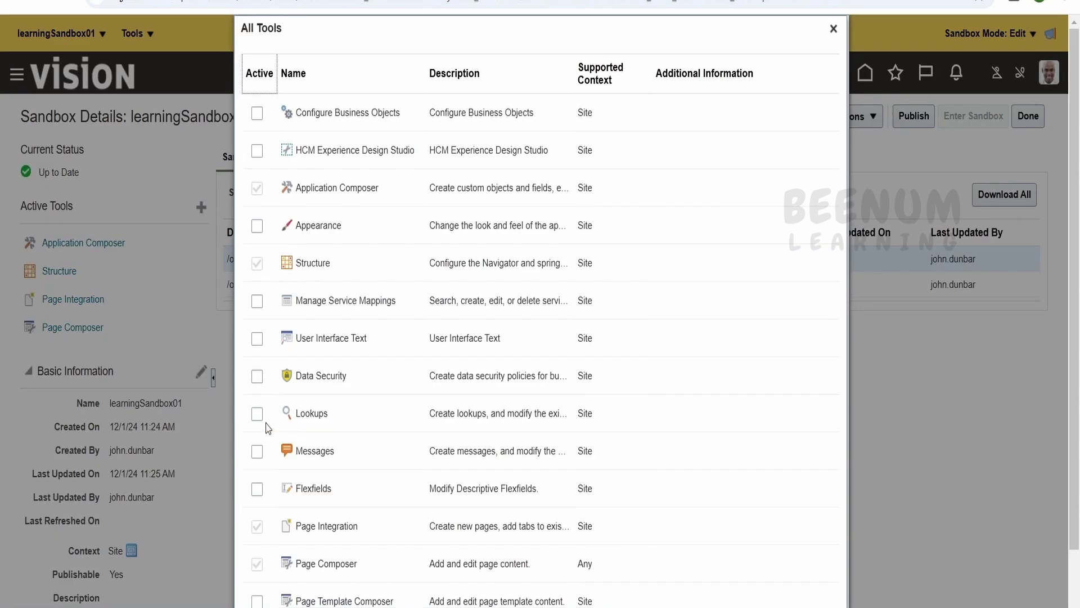
{"action": "scroll", "coordinate": [257, 451], "scroll_direction": "down", "scroll_amount": 2}
{"action": "left_click", "coordinate": [256, 378]}
{"action": "left_click", "coordinate": [786, 602]}
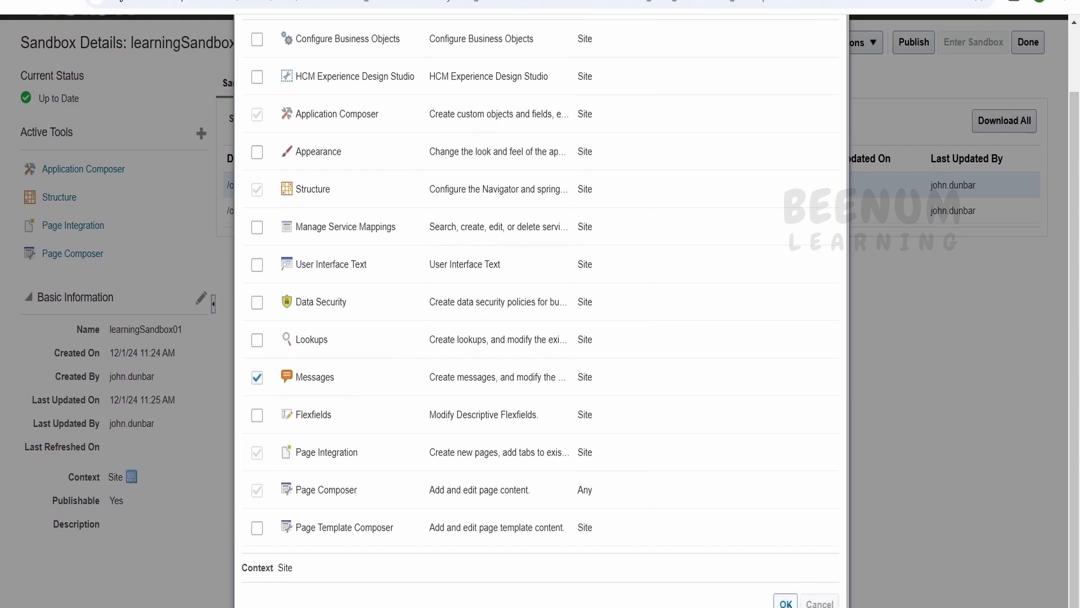
{"action": "scroll", "coordinate": [159, 586], "scroll_direction": "up", "scroll_amount": 2}
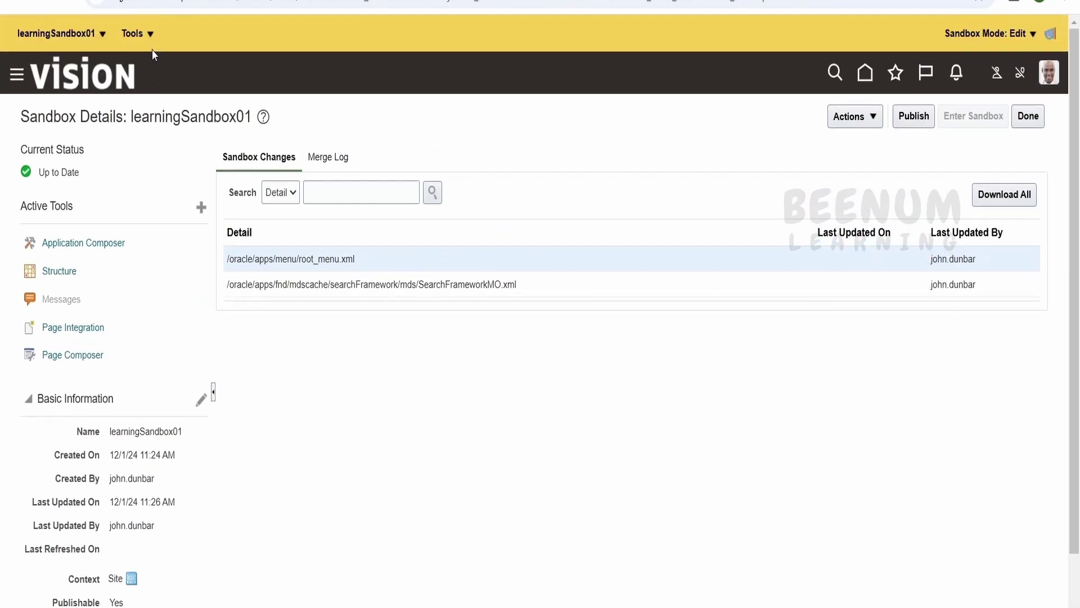
{"action": "left_click", "coordinate": [149, 34]}
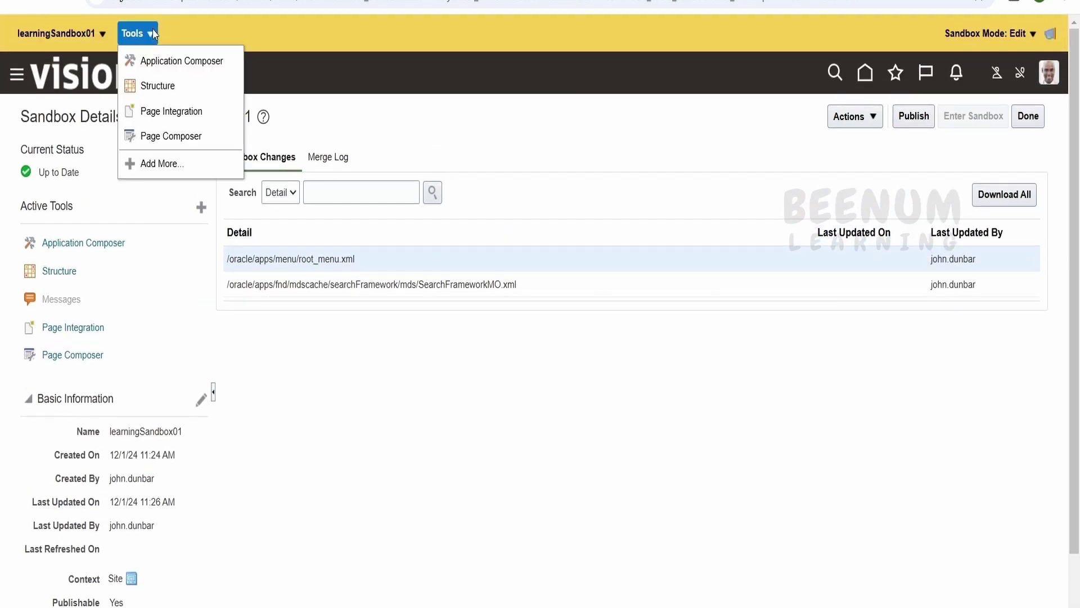
{"action": "left_click", "coordinate": [246, 409]}
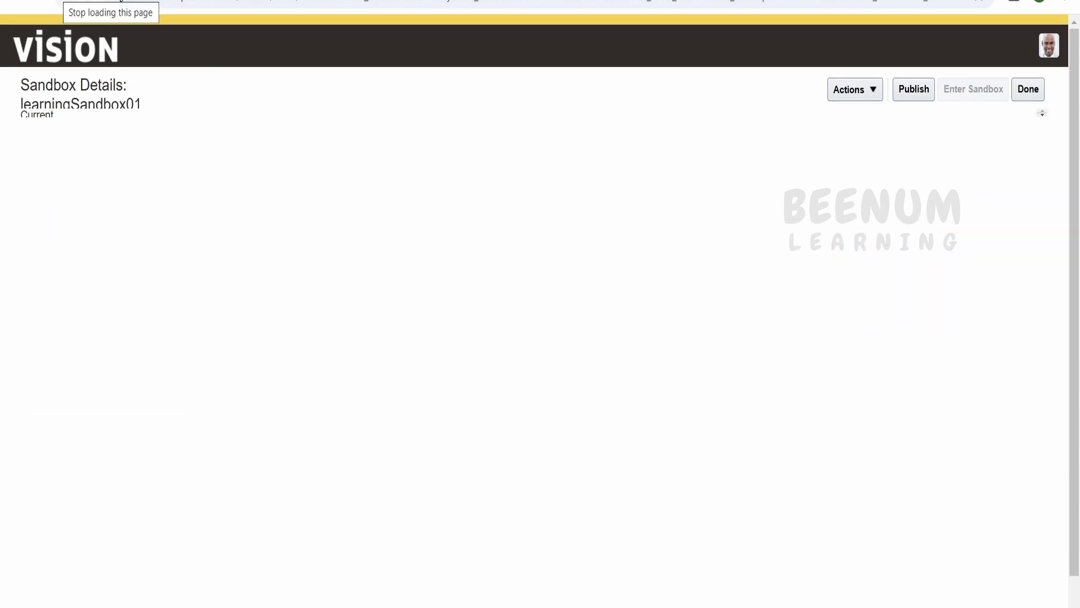
{"action": "left_click", "coordinate": [135, 34]}
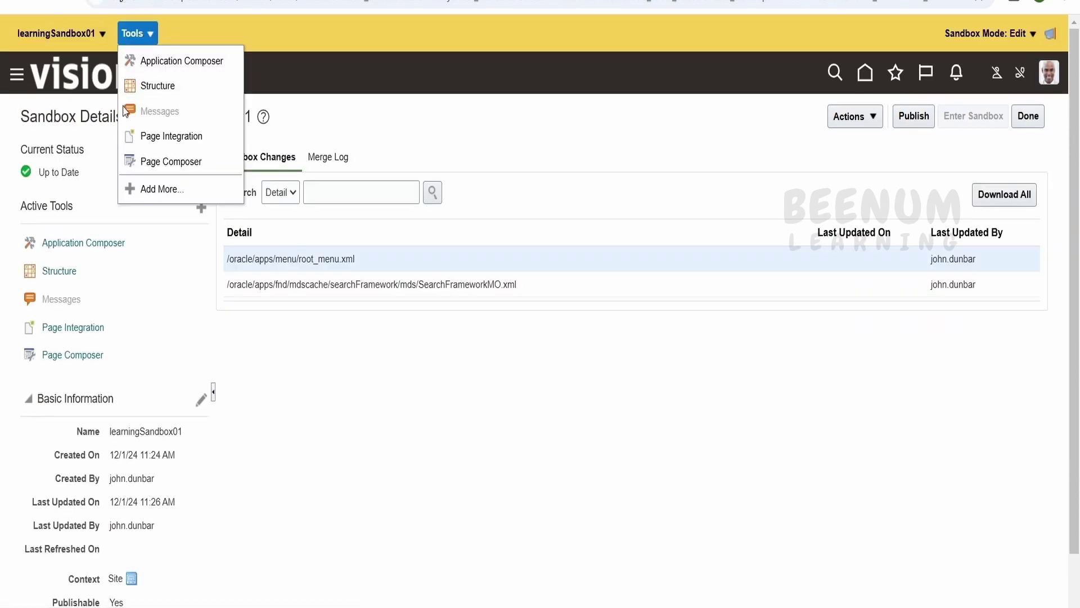
{"action": "left_click", "coordinate": [374, 386]}
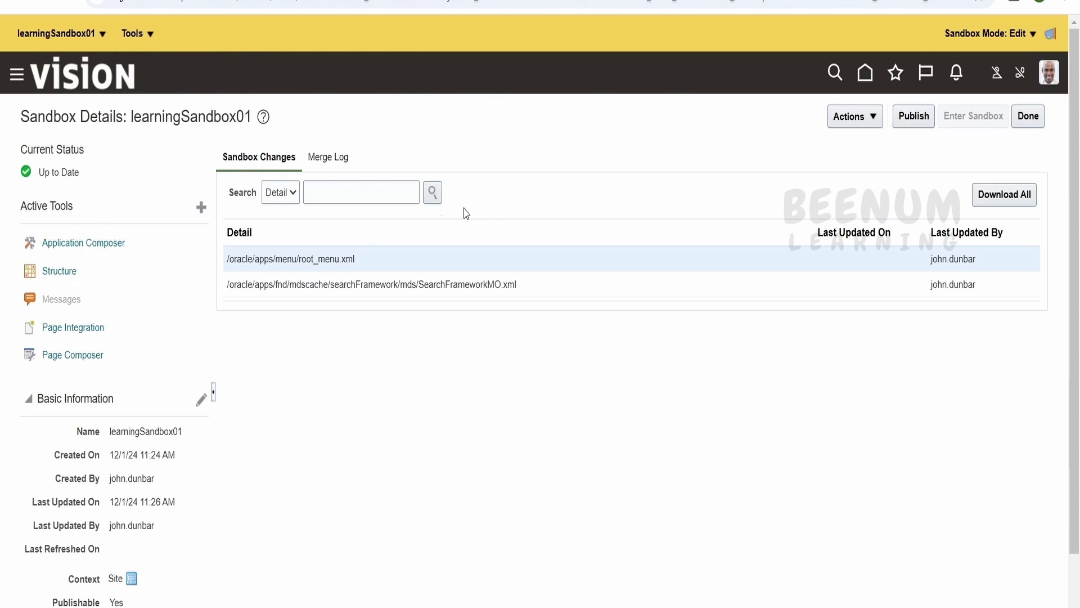
{"action": "left_click", "coordinate": [921, 123]}
Publish learningSandbox01 and return to the Vision home page.
{"action": "left_click", "coordinate": [744, 349]}
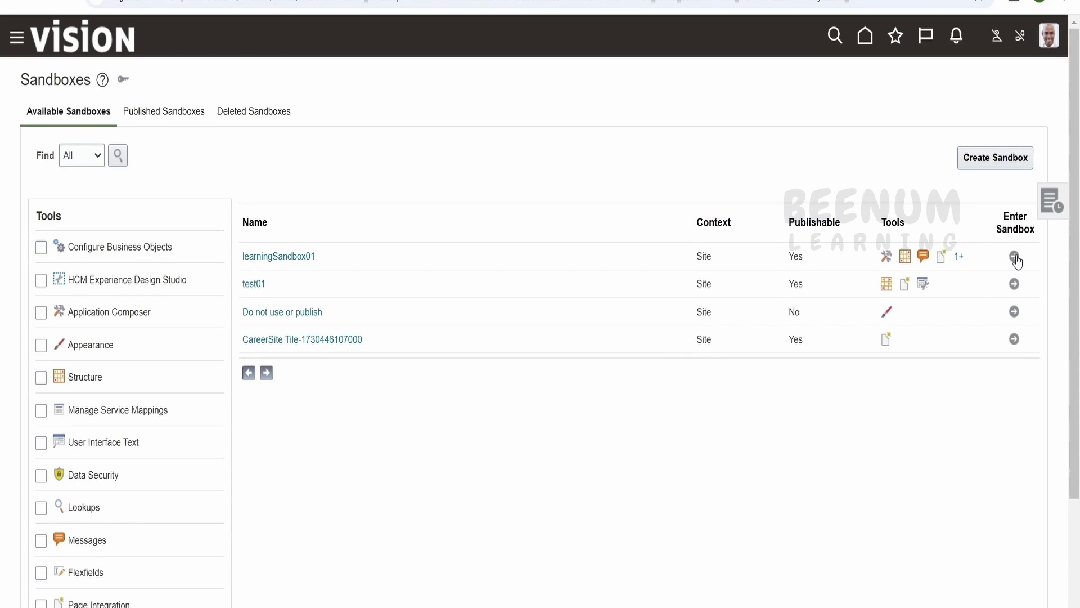
{"action": "left_click", "coordinate": [866, 36]}
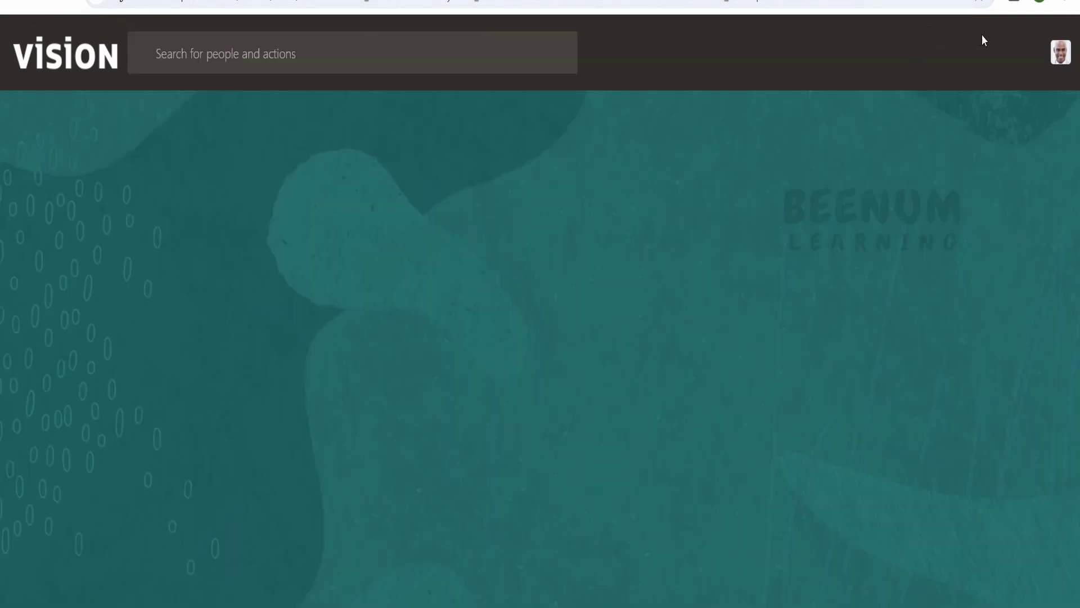
Confirm Purchase Requisitions now appears among the Procurement group's apps.
{"action": "left_click", "coordinate": [599, 214]}
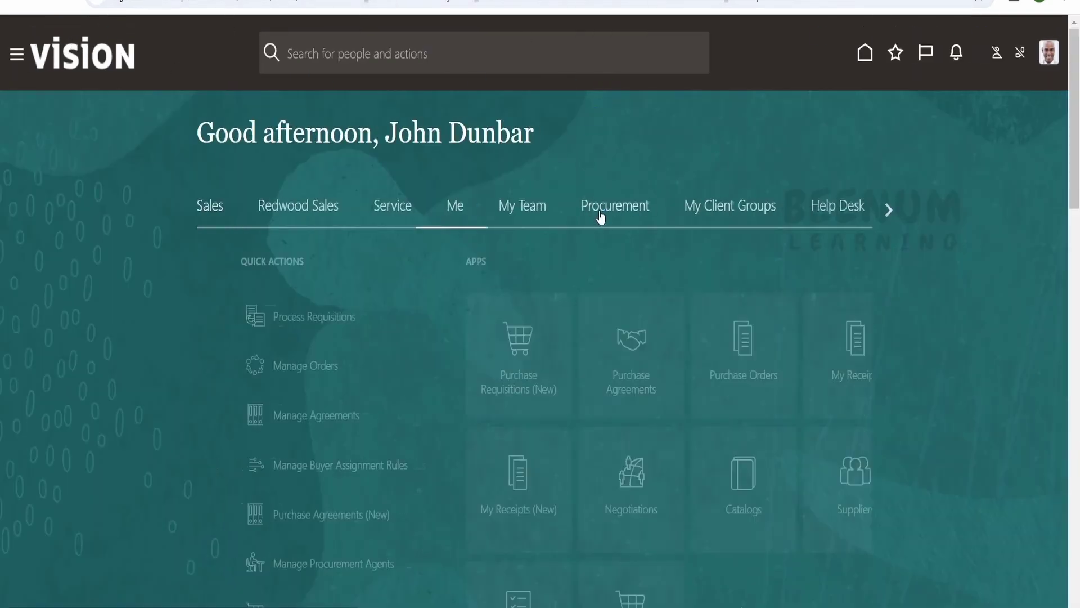
{"action": "scroll", "coordinate": [600, 220], "scroll_direction": "down", "scroll_amount": 8}
{"action": "scroll", "coordinate": [593, 219], "scroll_direction": "up", "scroll_amount": 8}
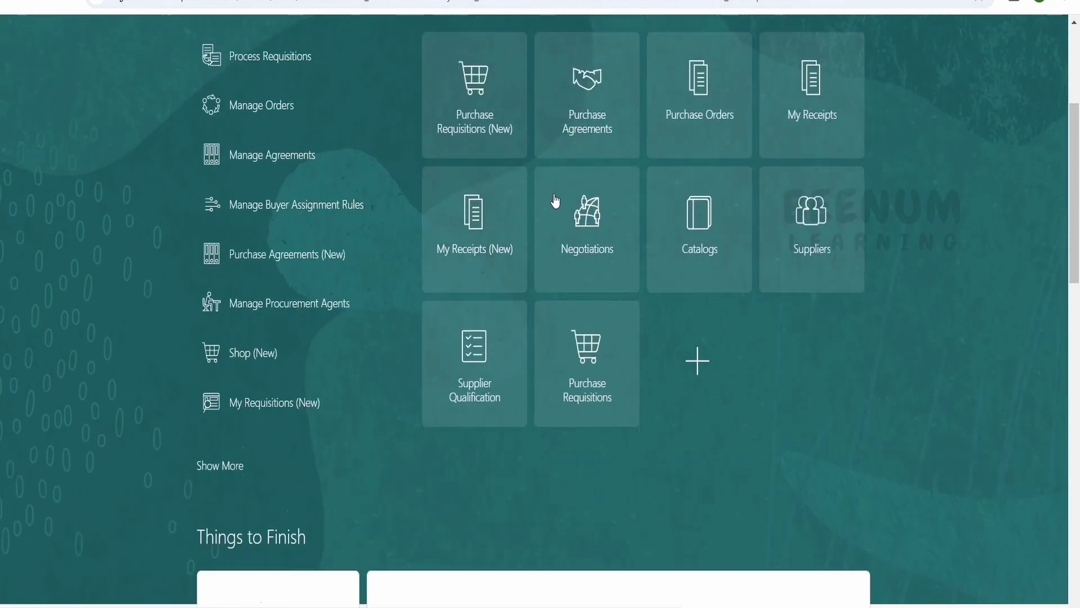
Check the Me group's apps and springboard personalization options to confirm Purchase Requisitions is gone.
{"action": "left_click", "coordinate": [450, 206]}
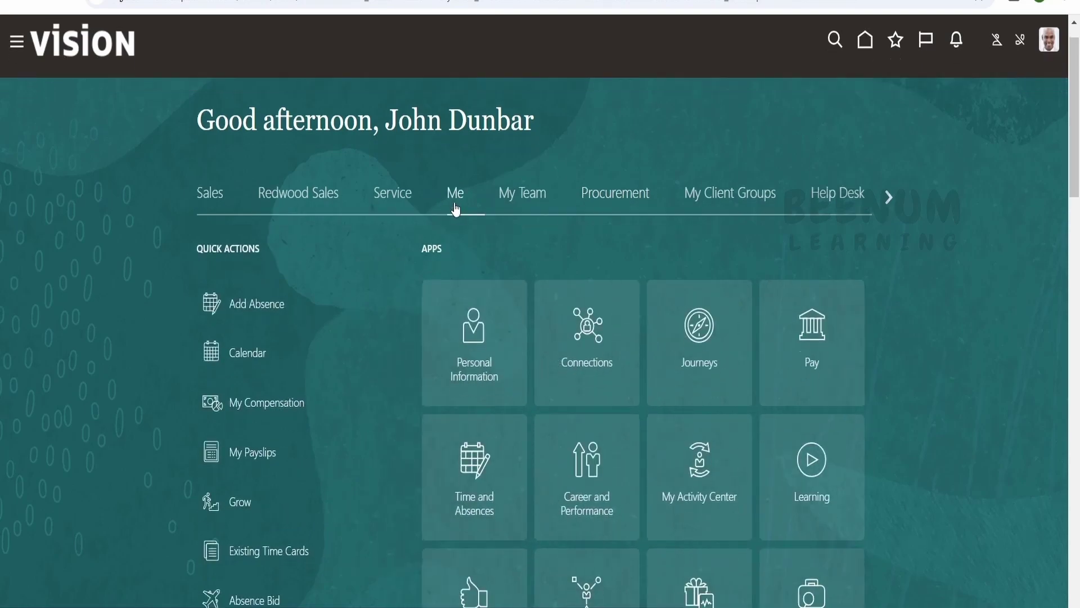
{"action": "scroll", "coordinate": [499, 364], "scroll_direction": "down", "scroll_amount": 8}
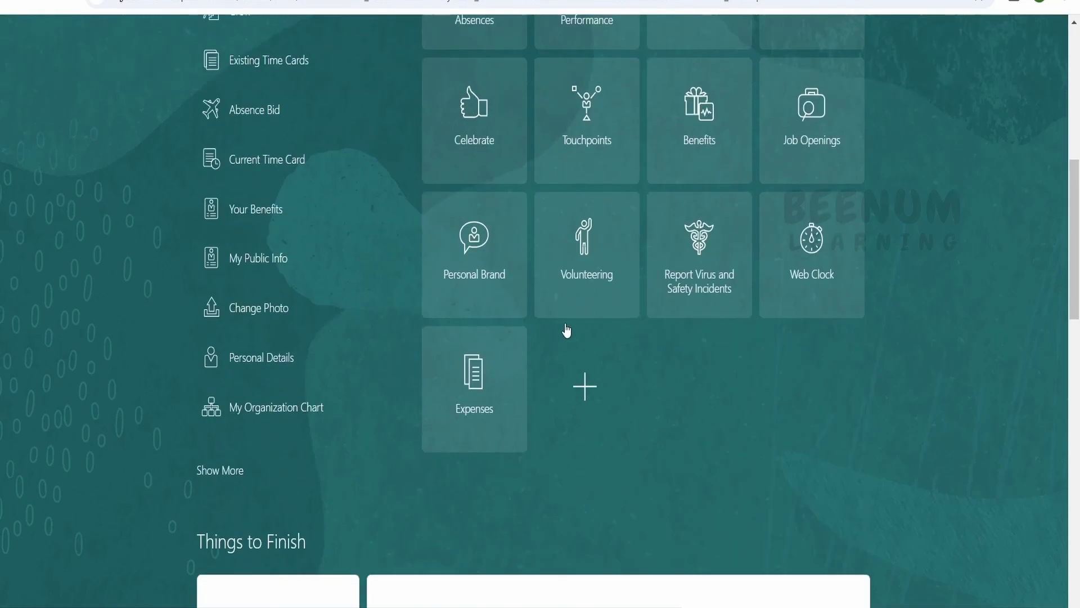
{"action": "left_click", "coordinate": [598, 441]}
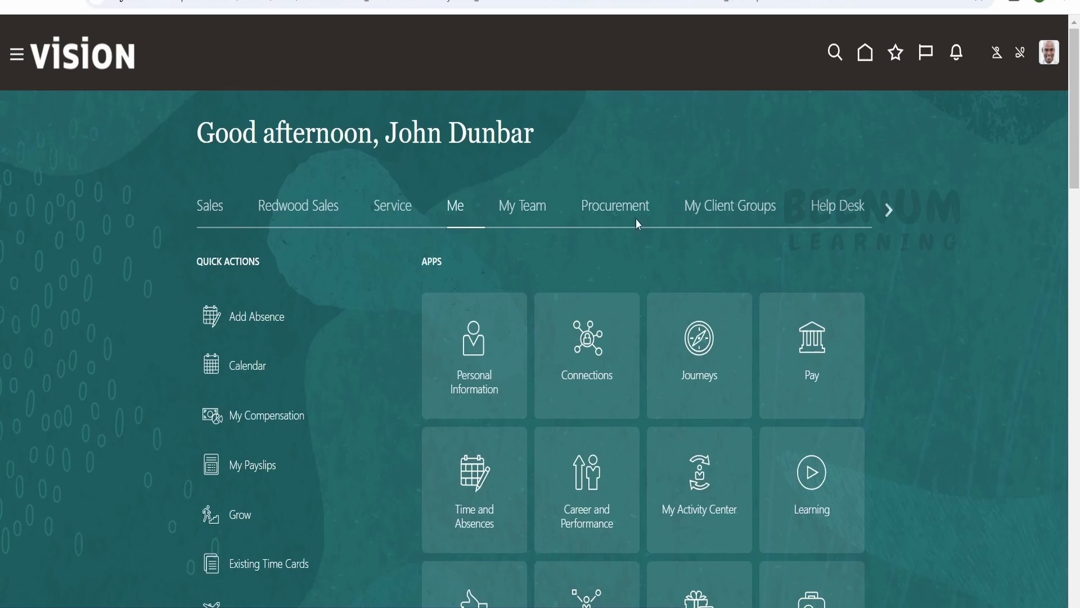
{"action": "scroll", "coordinate": [602, 394], "scroll_direction": "down", "scroll_amount": 8}
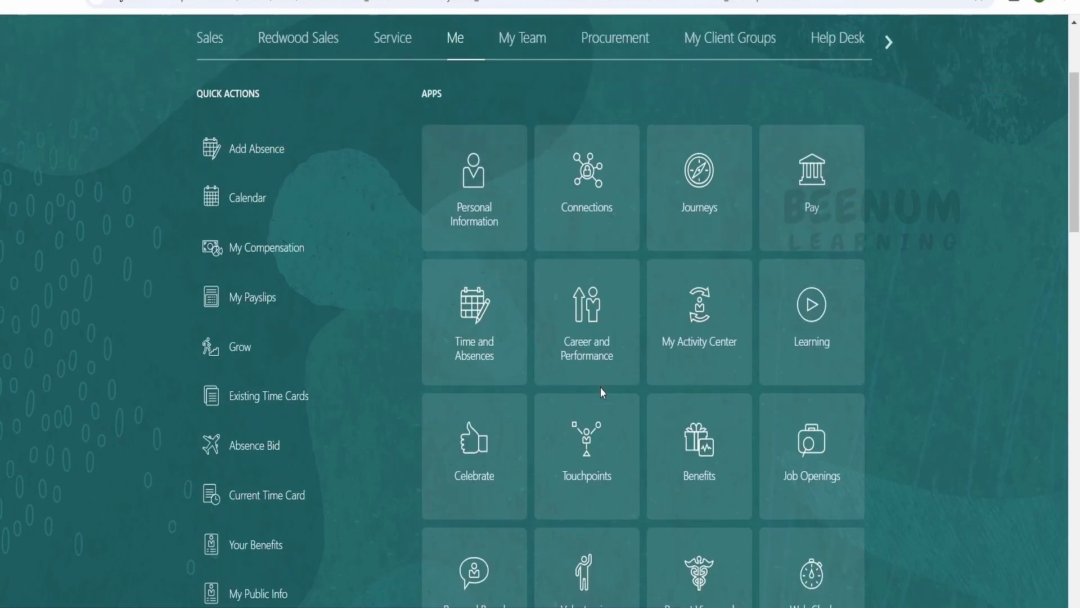
{"action": "scroll", "coordinate": [602, 394], "scroll_direction": "up", "scroll_amount": 6}
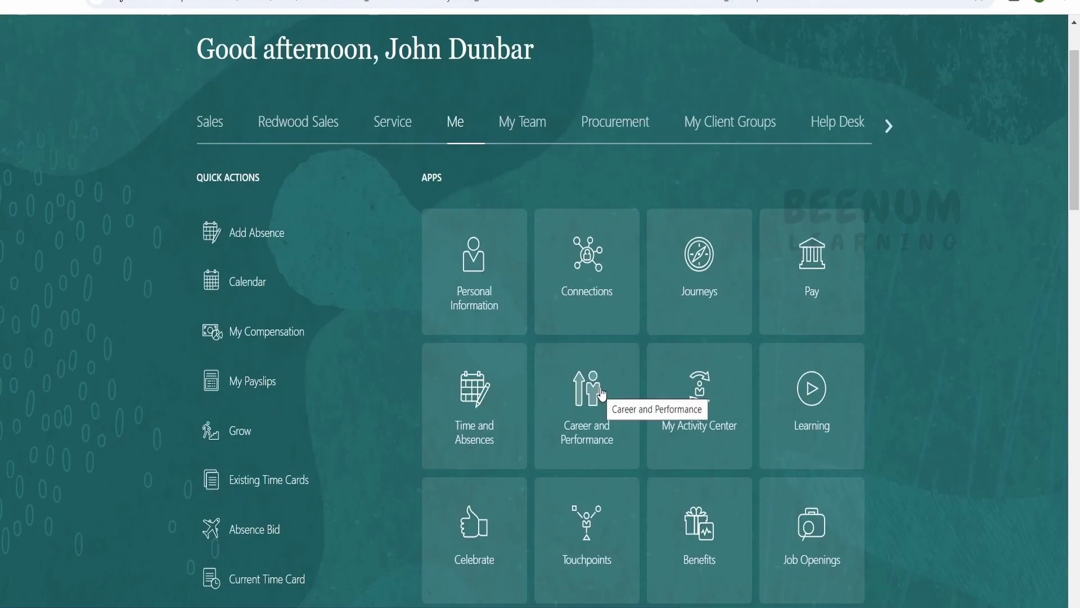